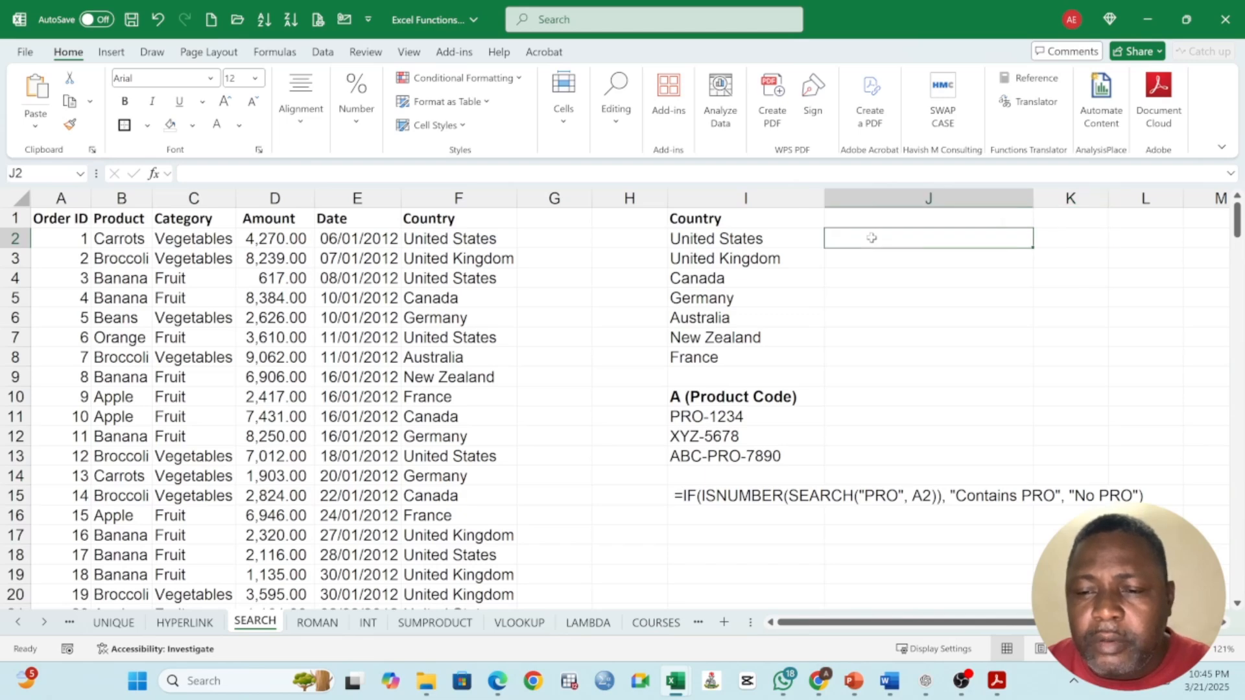
Step: Enter the formula =SEARCH("States",I2,1) in cell J2
type("=")
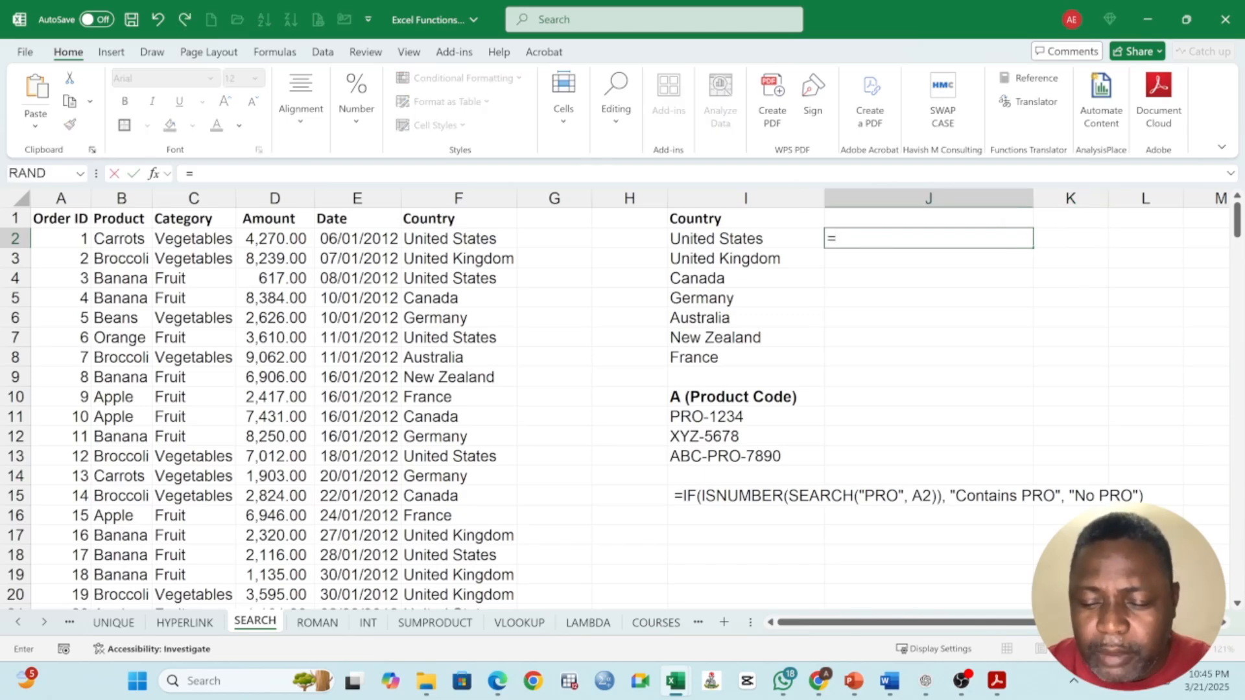
type("S")
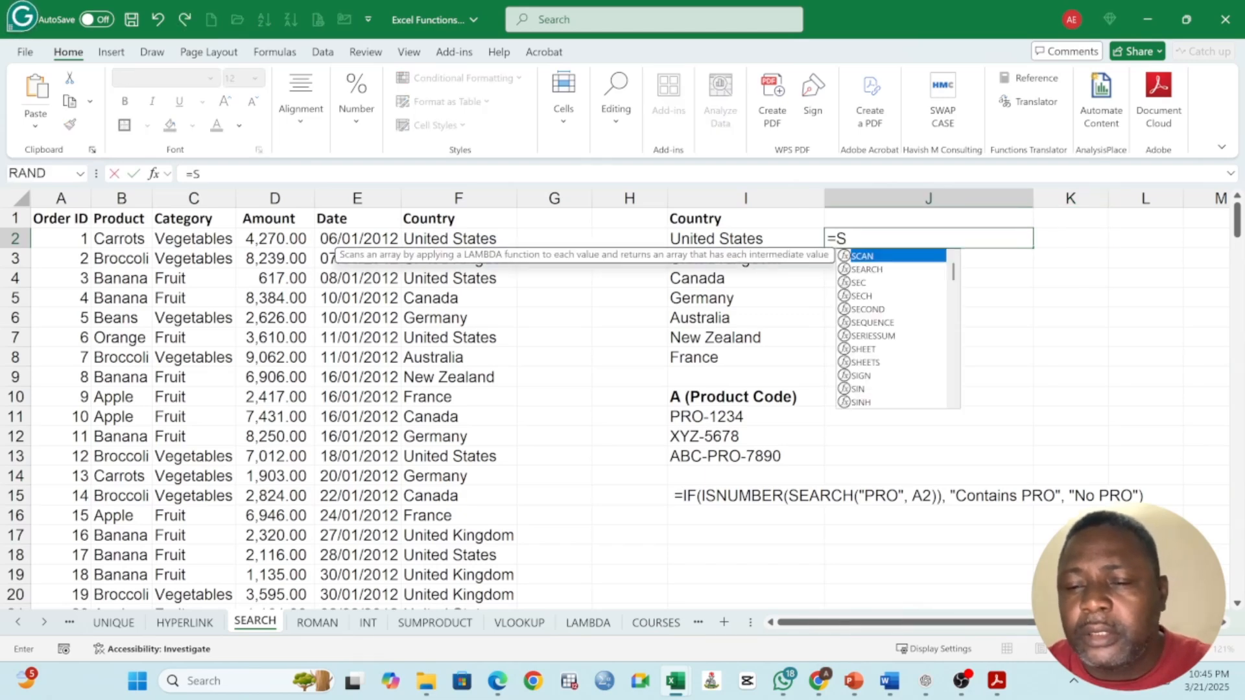
type("EARCH(")
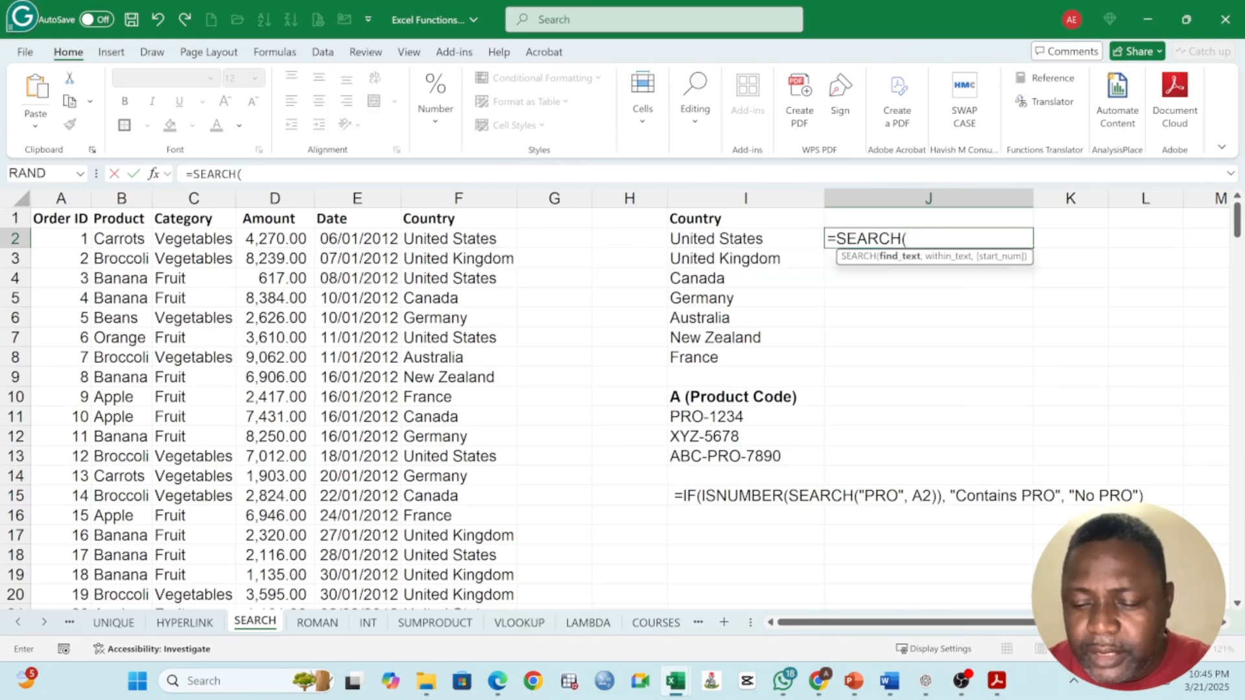
type("\"STATE")
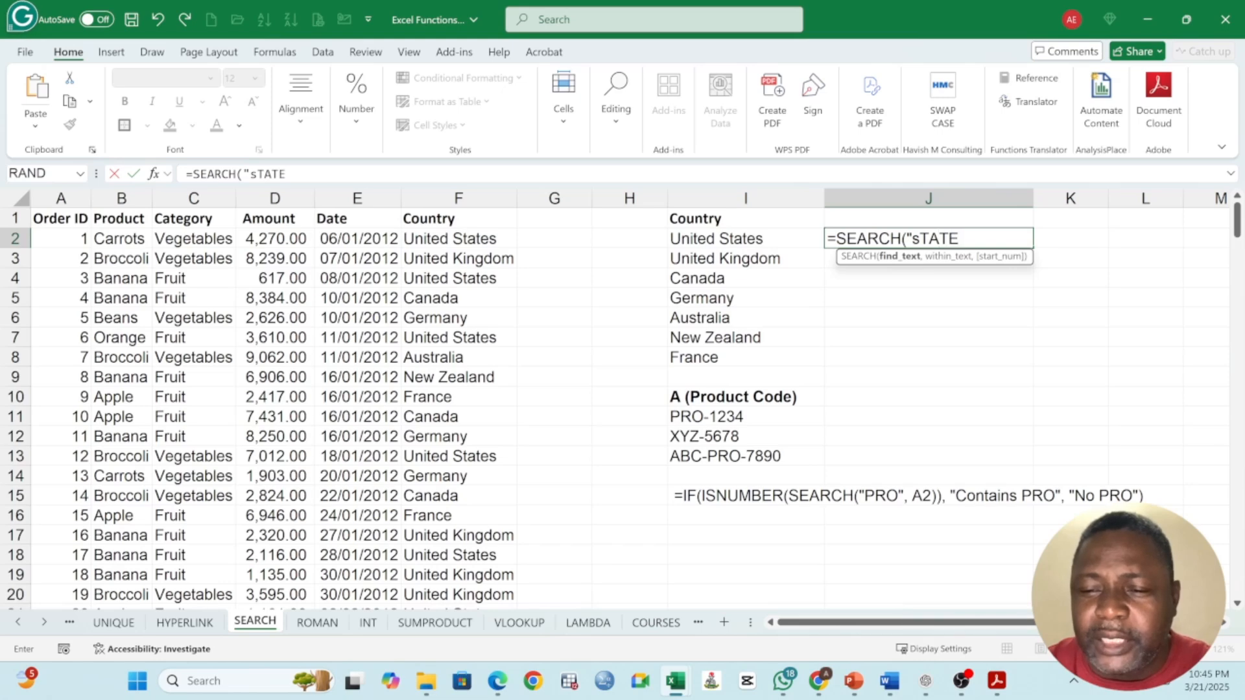
key("BackSpace")
key("BackSpace")
key("BackSpace")
key("BackSpace")
key("BackSpace")
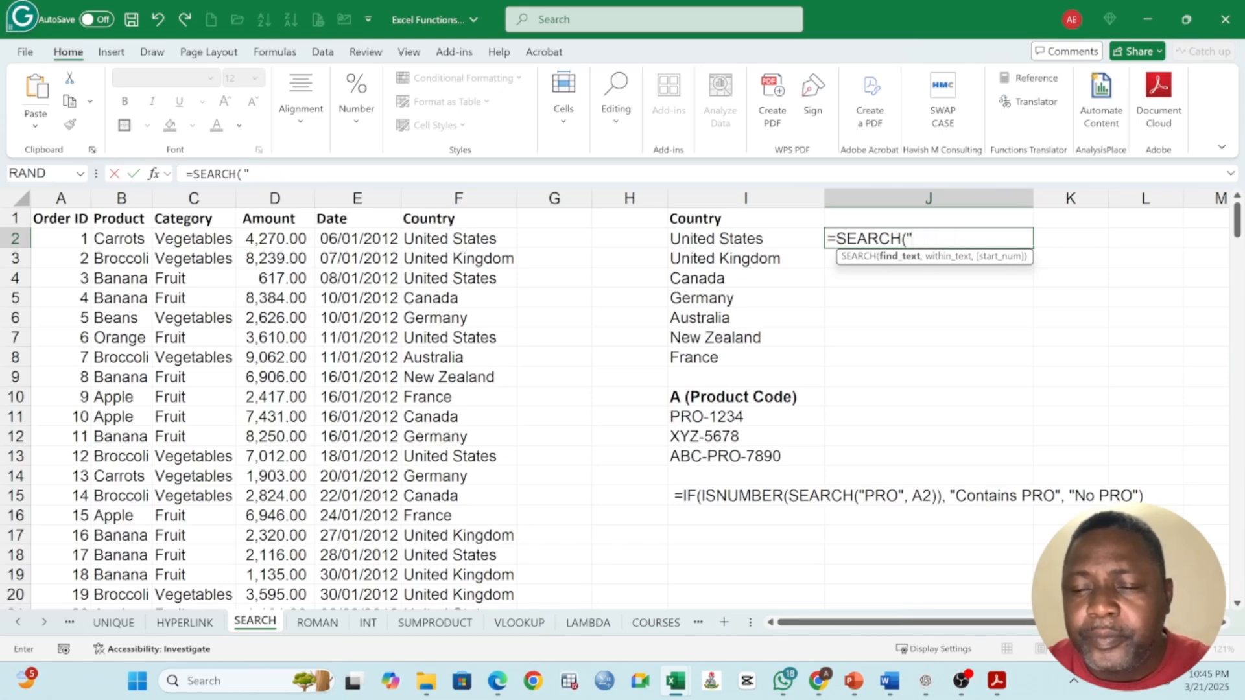
type("Steates:")
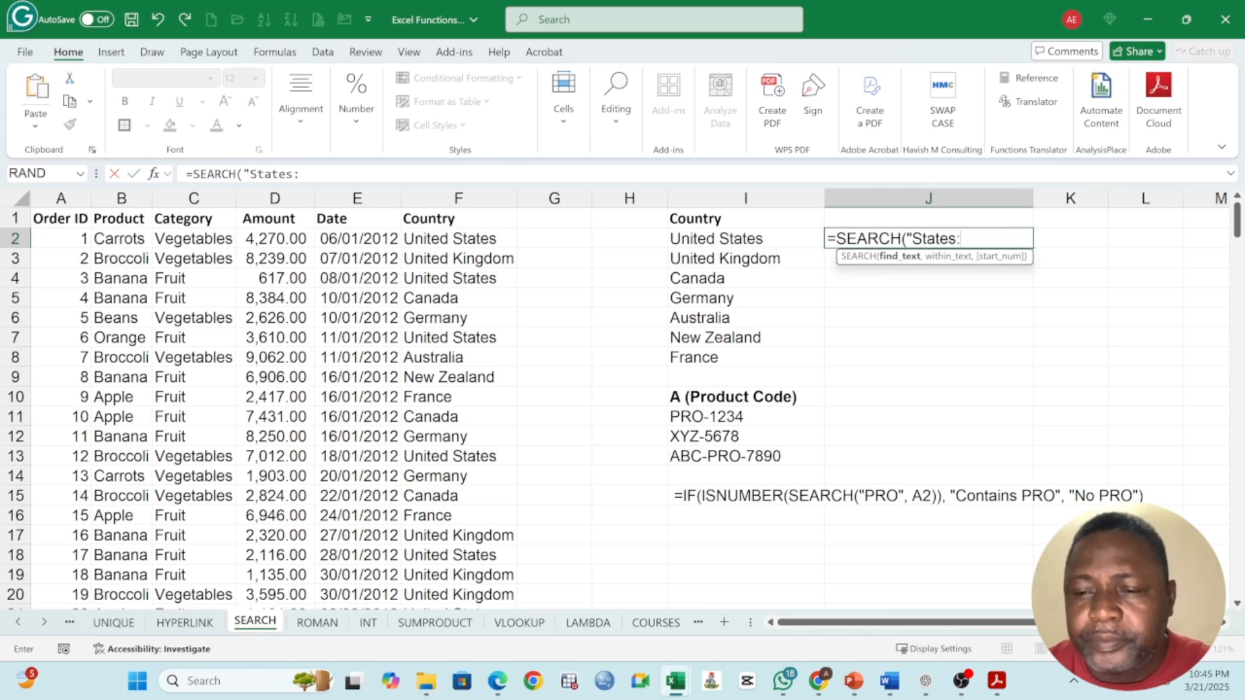
type("\"")
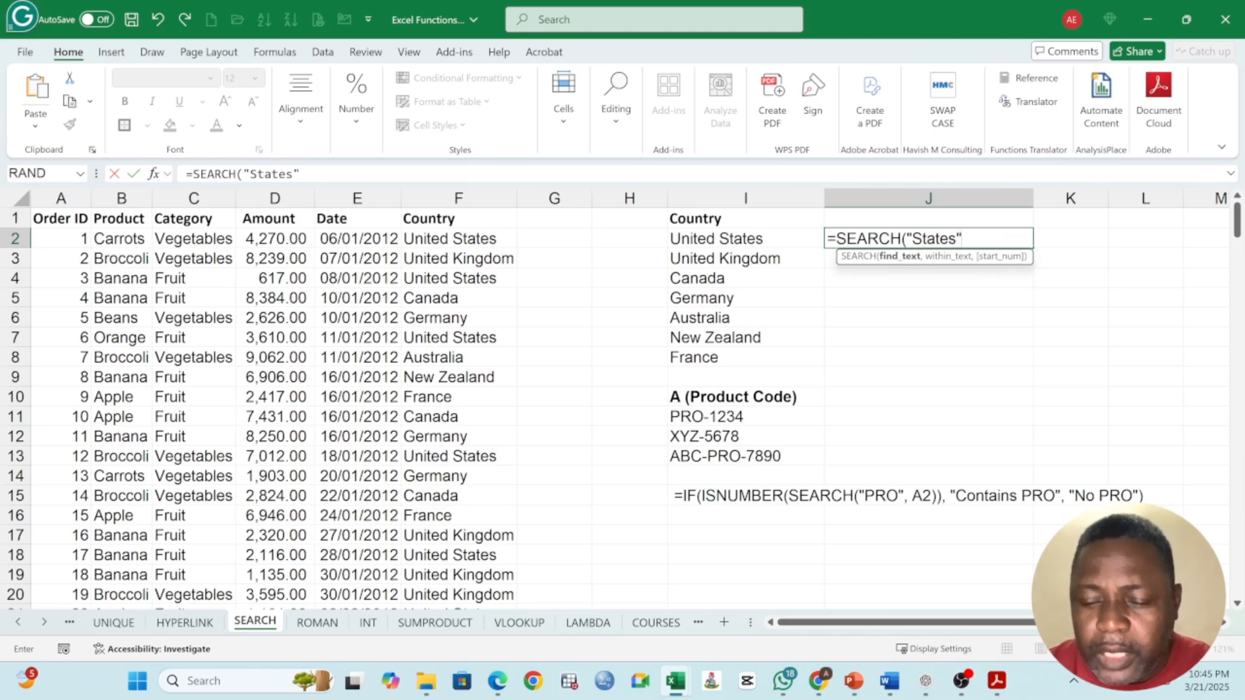
type(",")
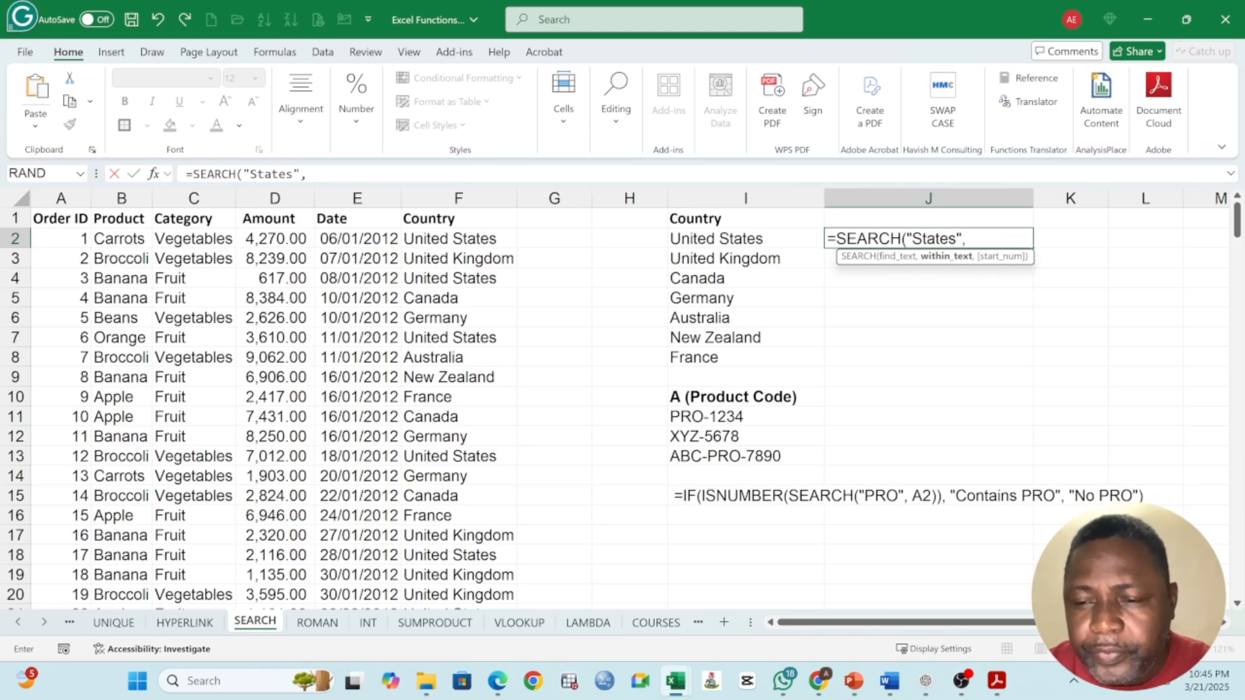
left_click(764, 240)
type(",")
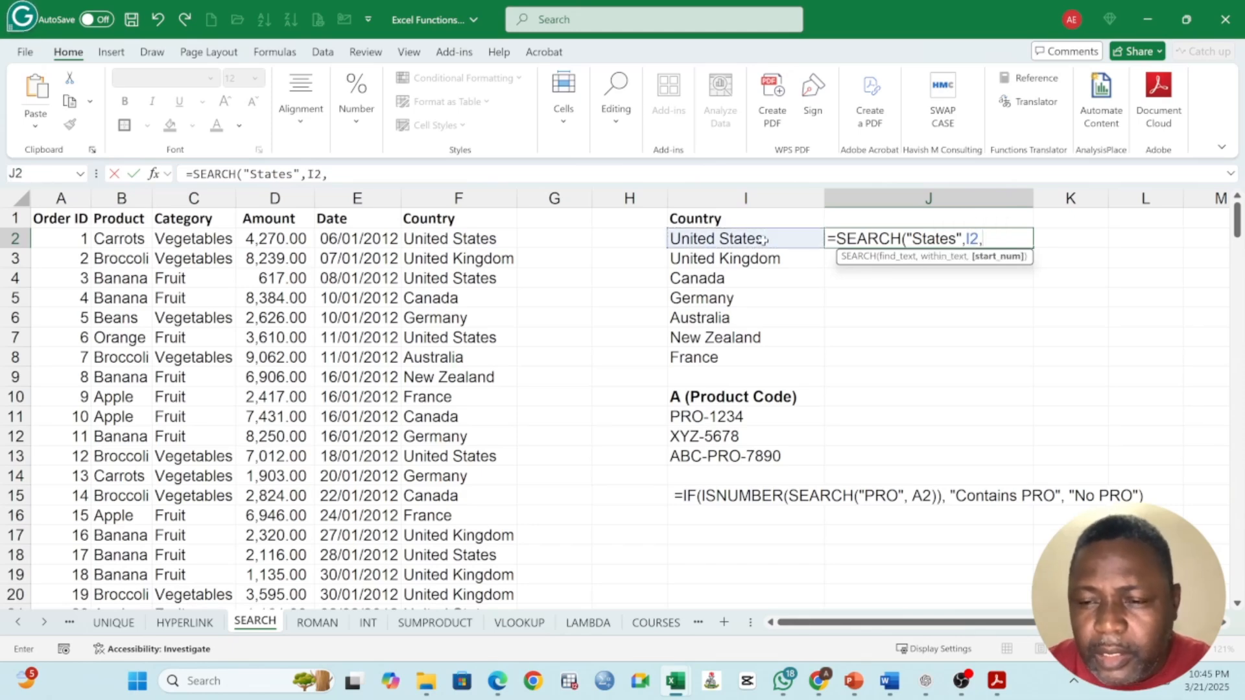
type("1")
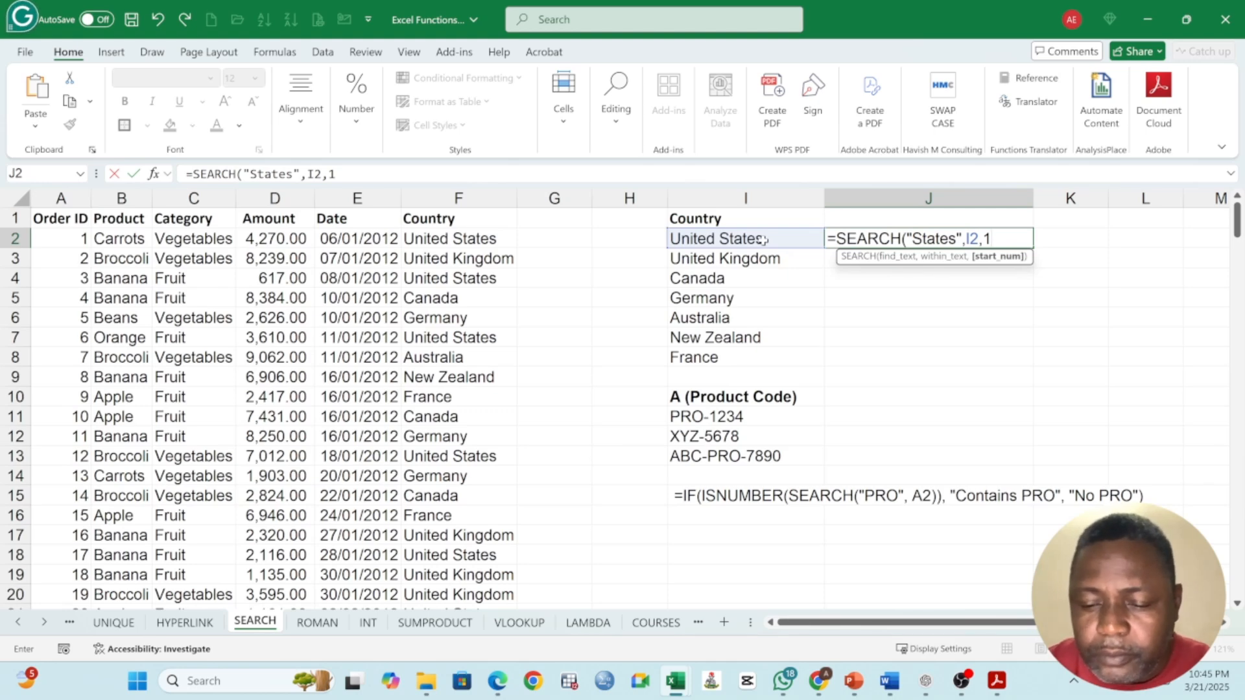
type(")")
key("Return")
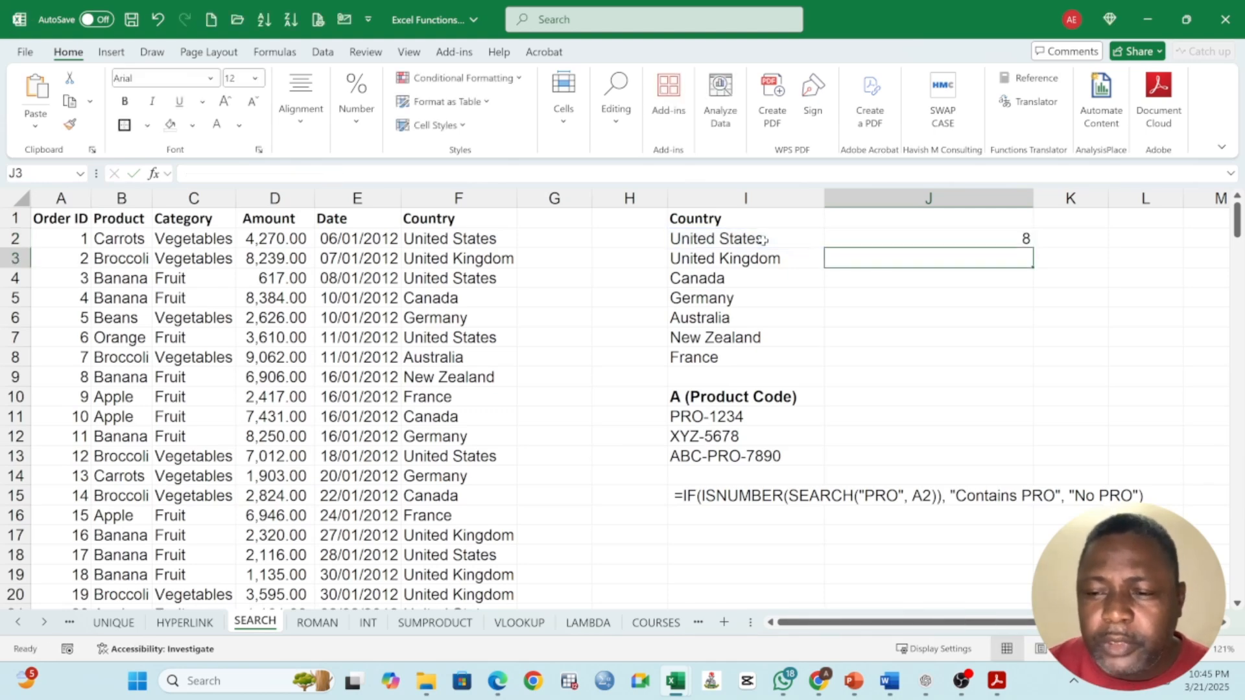
Step: Fill the SEARCH formula from J2 down to J8, beside the rest of the country list
left_click(973, 238)
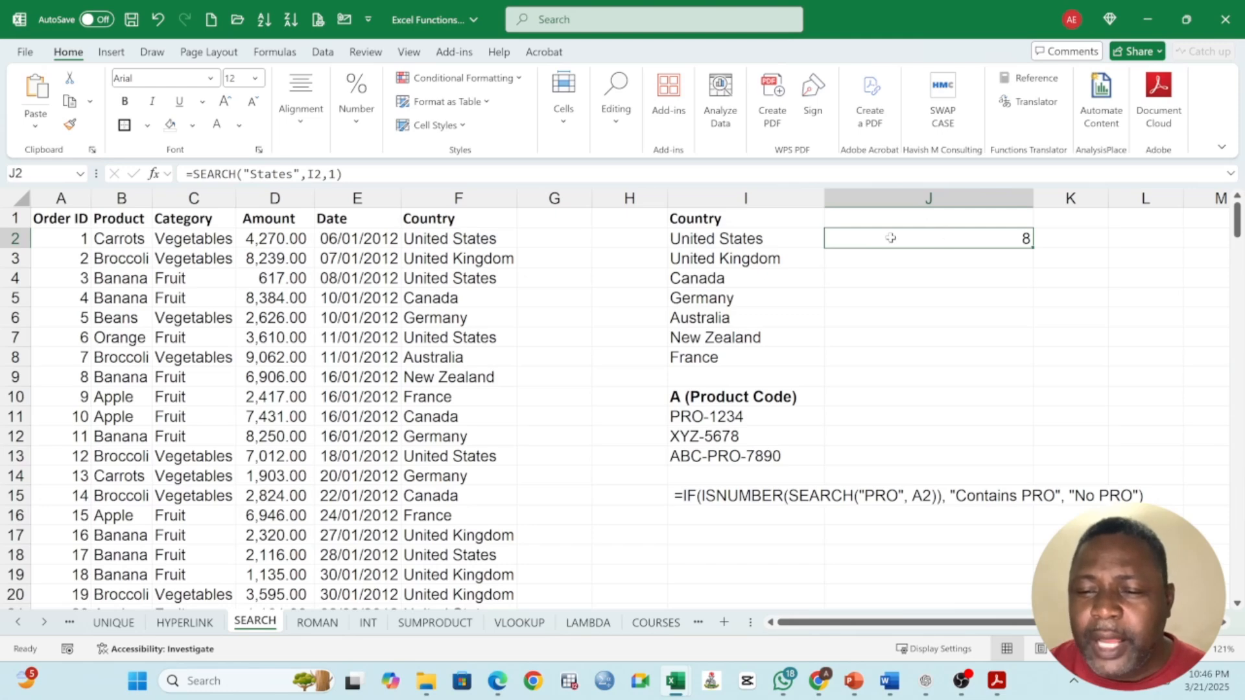
left_click(735, 239)
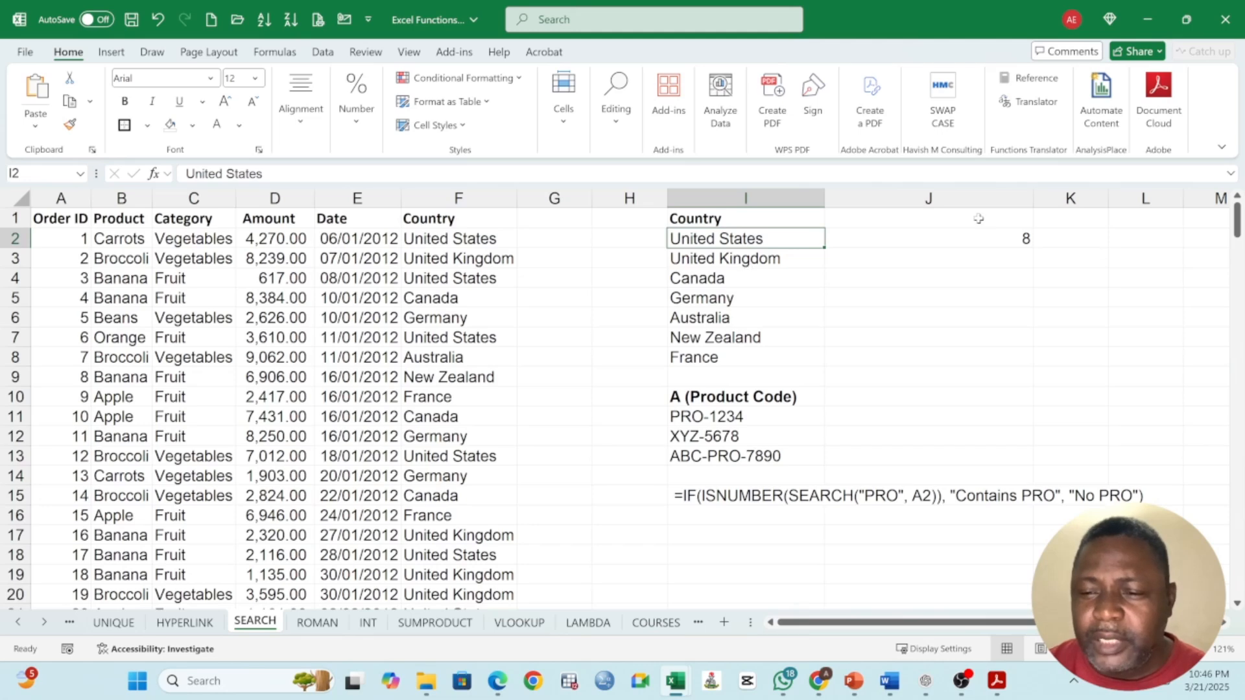
left_click(993, 240)
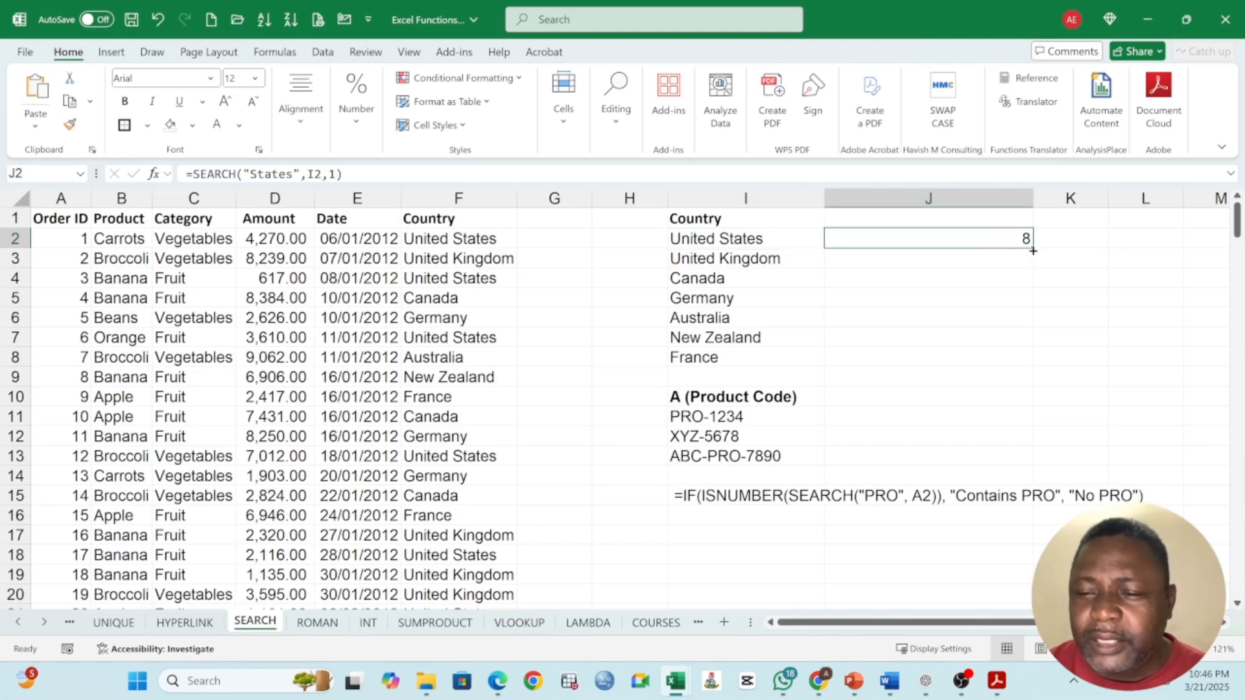
left_click_drag(1033, 250, 1031, 365)
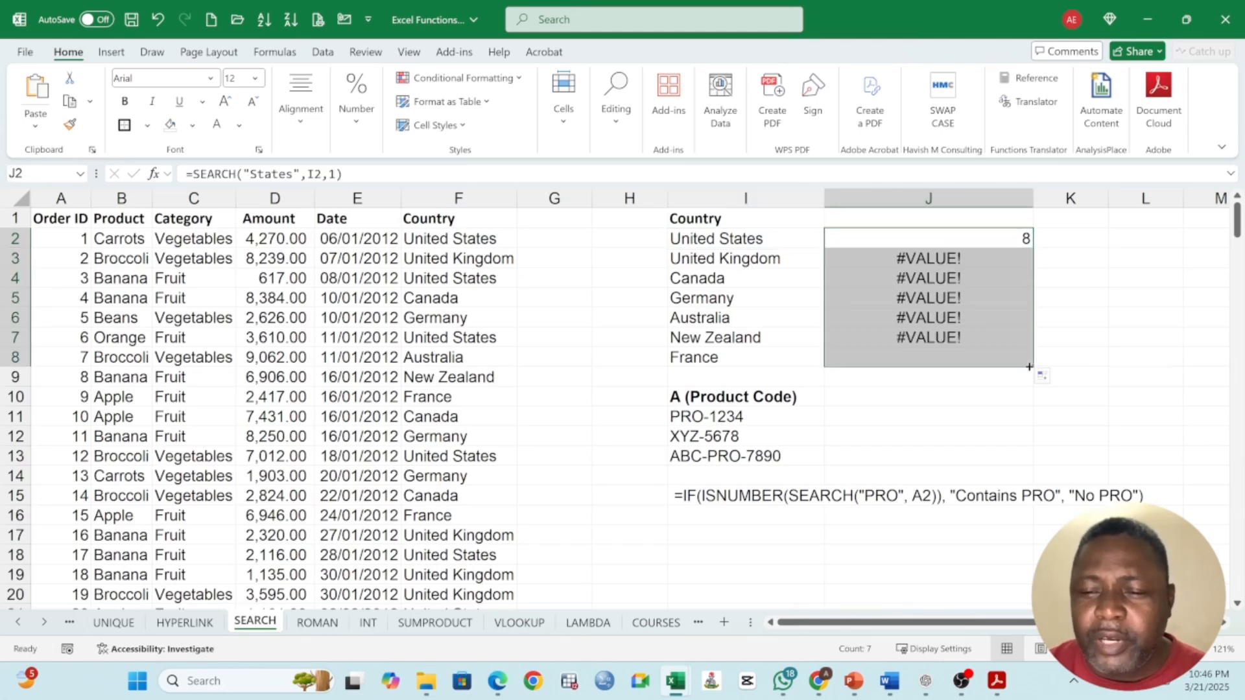
left_click_drag(964, 266, 969, 358)
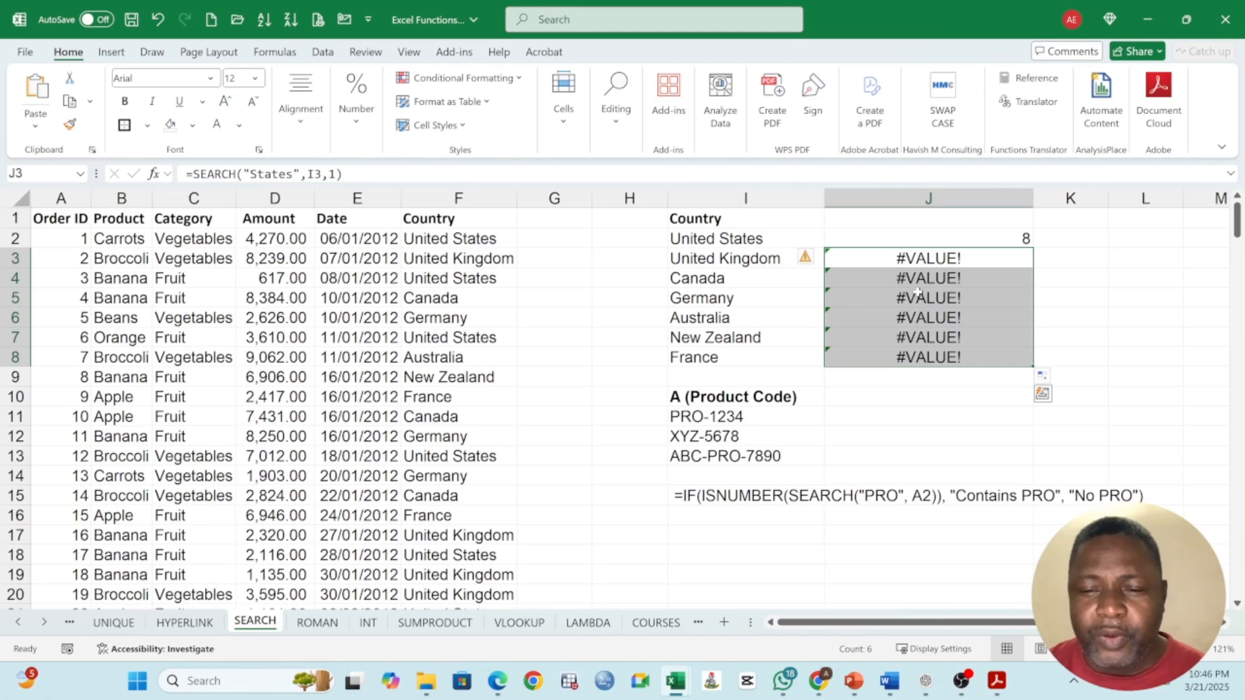
Step: Change the search text in J2's formula to "A" and fill the formula down to J8
double_click(1018, 238)
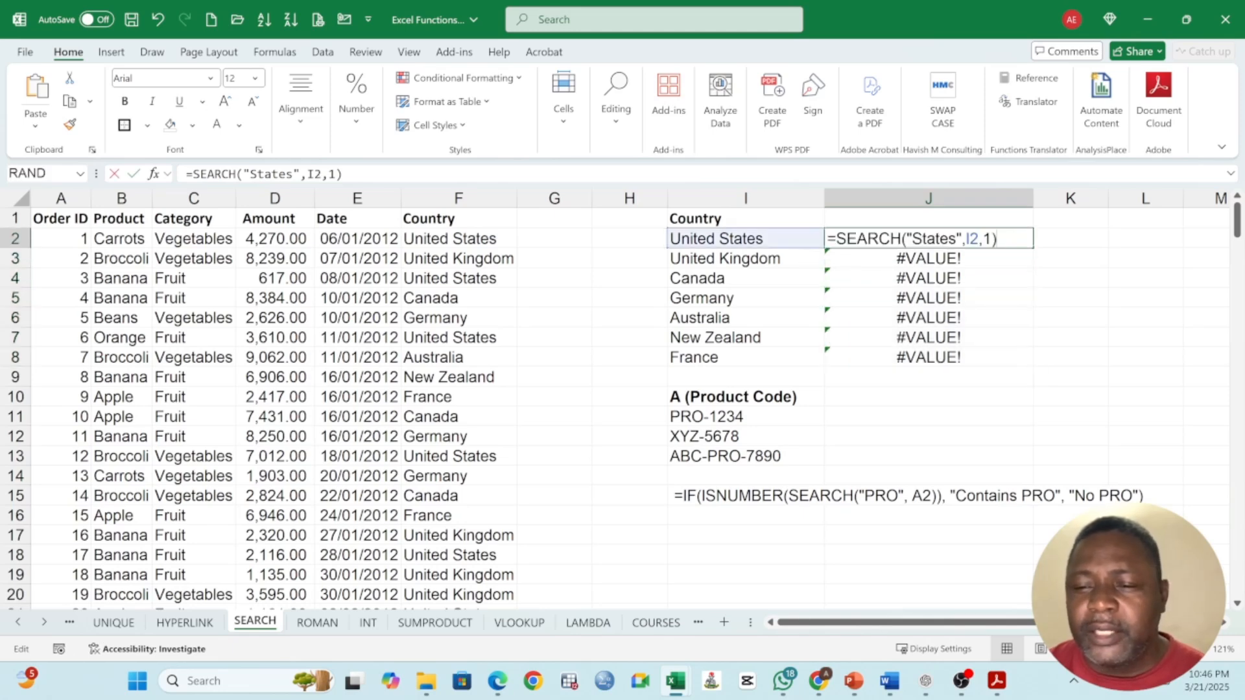
left_click_drag(915, 238, 958, 238)
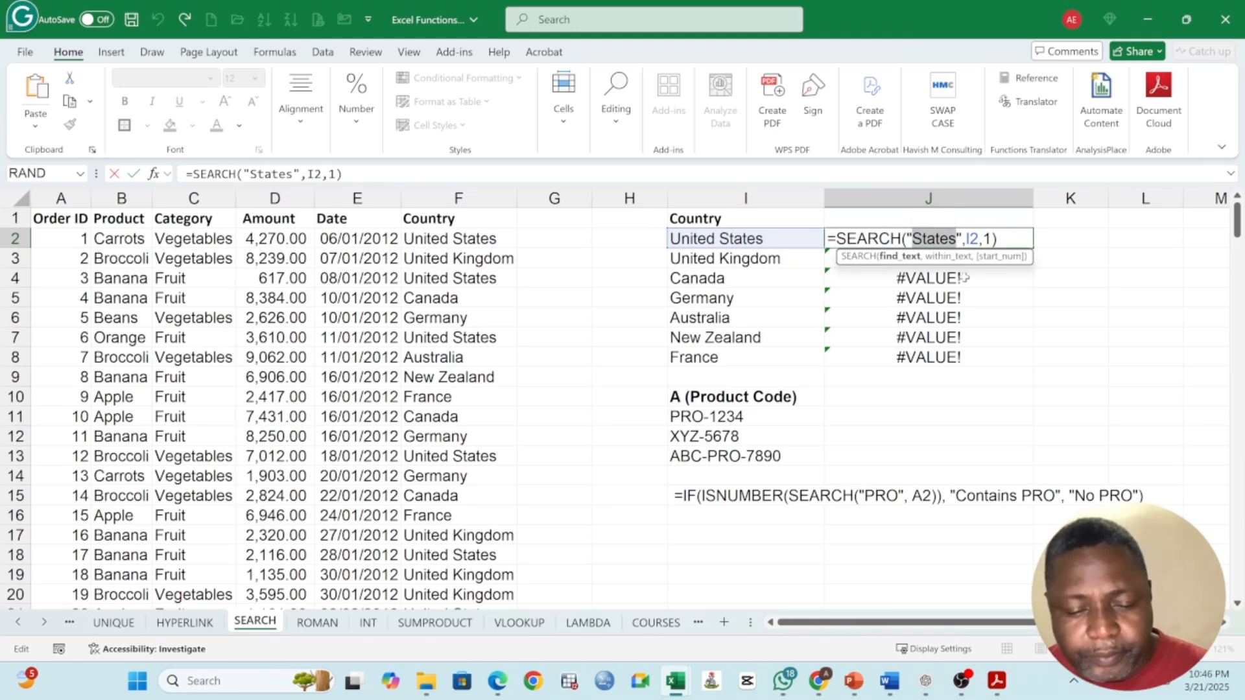
type("A")
key("ctrl+Return")
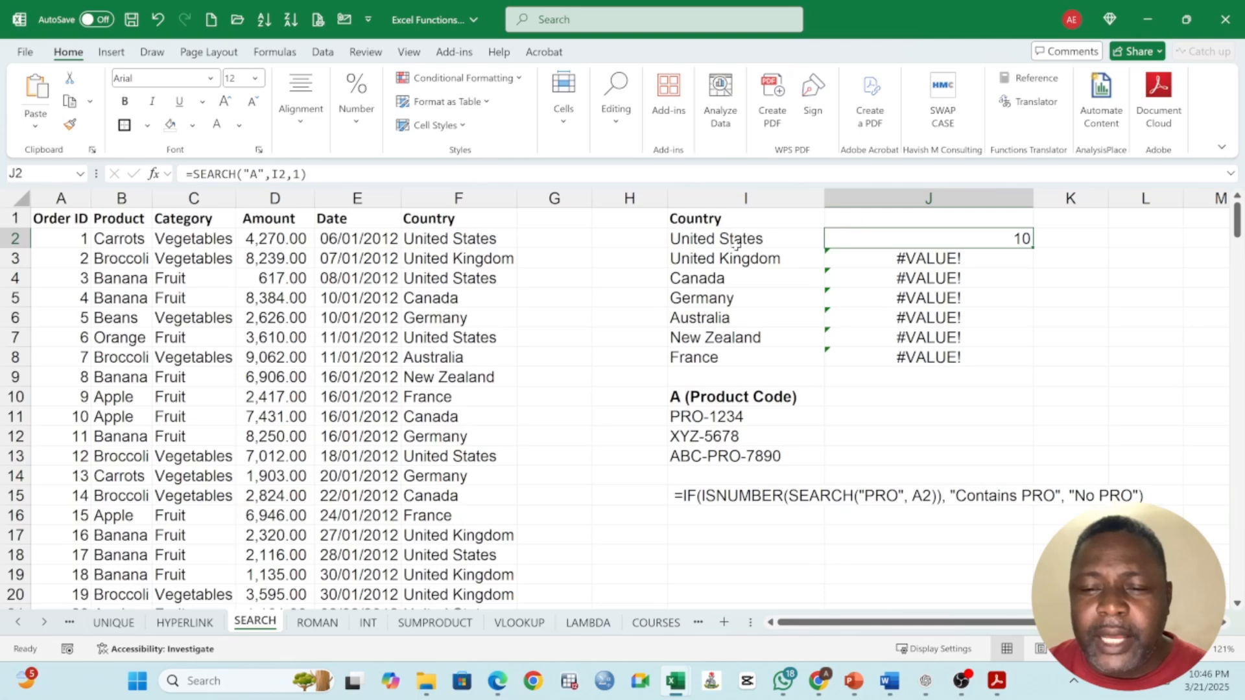
left_click_drag(1033, 246, 1030, 364)
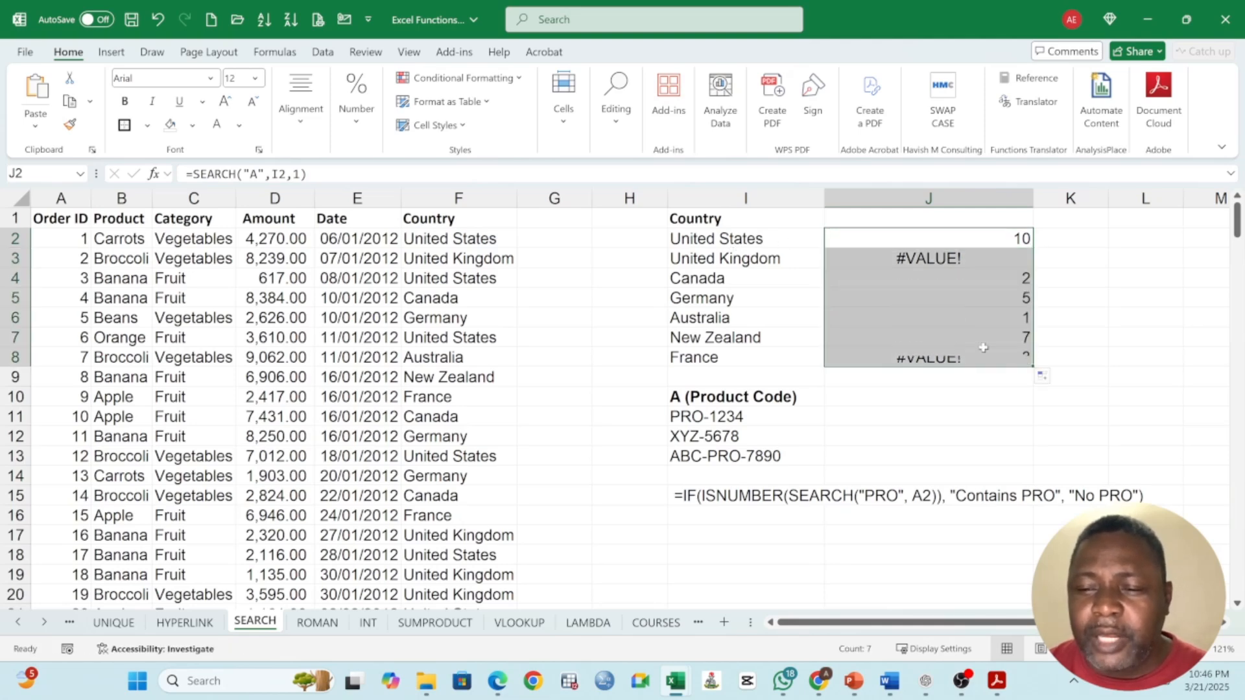
left_click(918, 259)
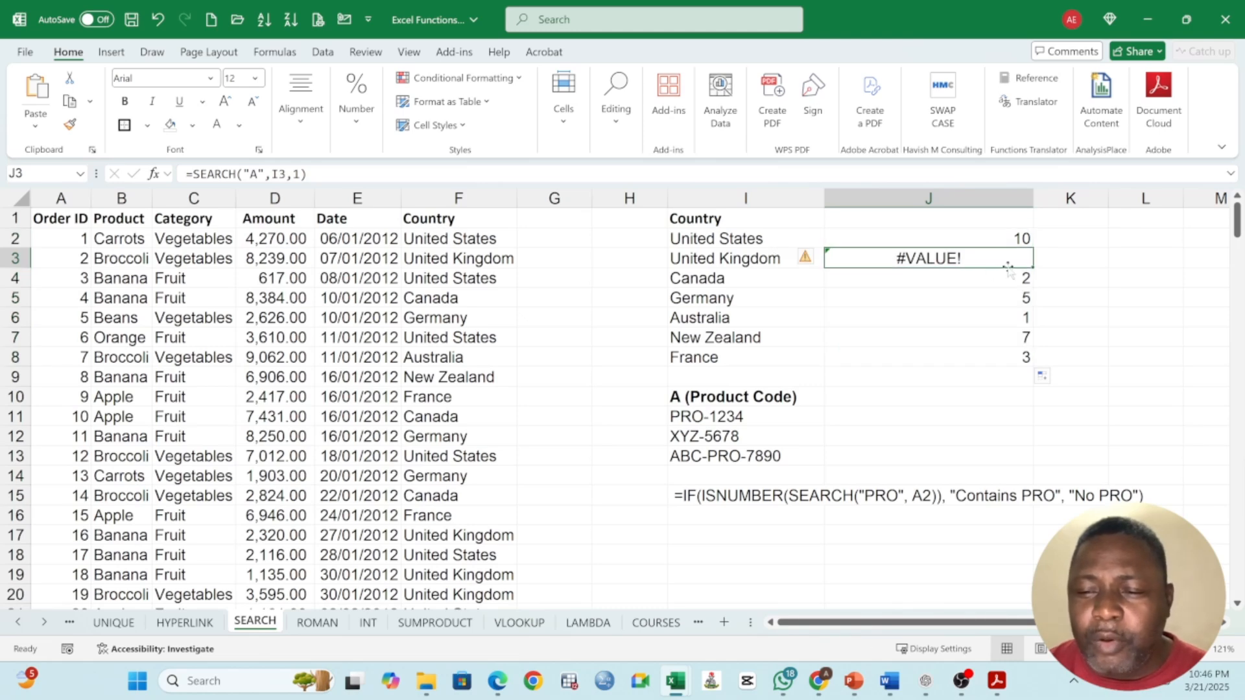
left_click_drag(1025, 280, 1029, 361)
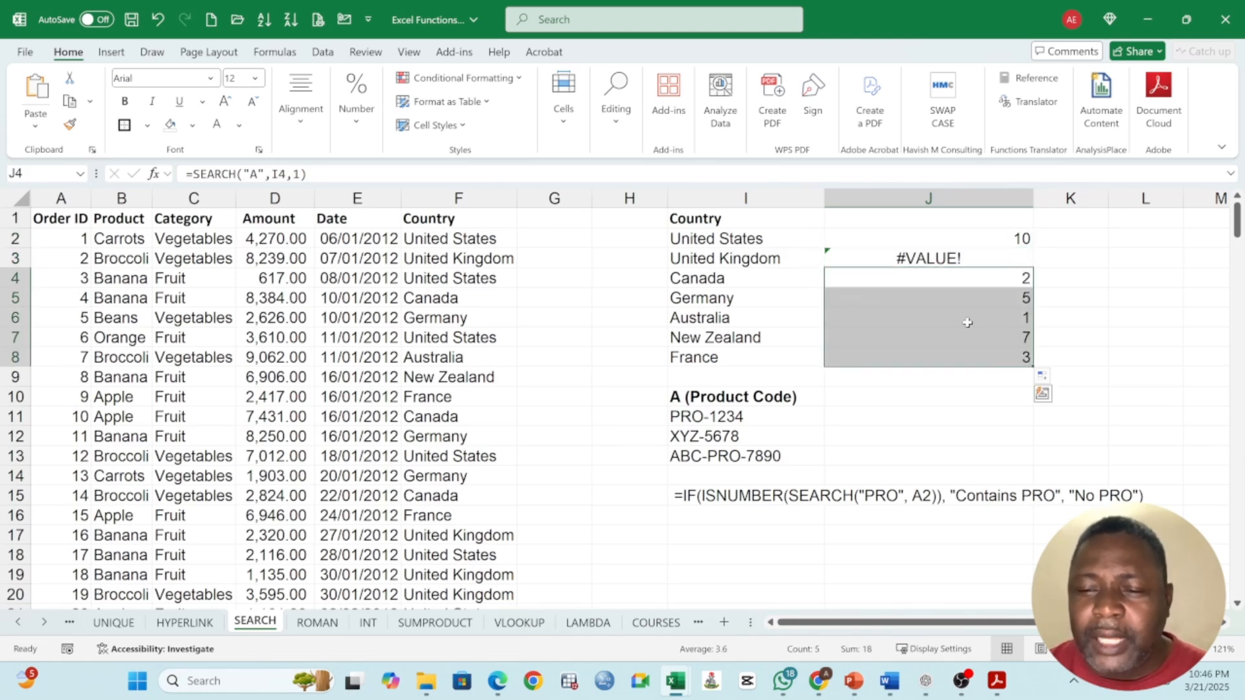
Step: Wrap J2's SEARCH formula in IFERROR with 0 as the error value, giving =IFERROR(SEARCH("A",I2,1),0)
left_click(929, 223)
left_click(903, 247)
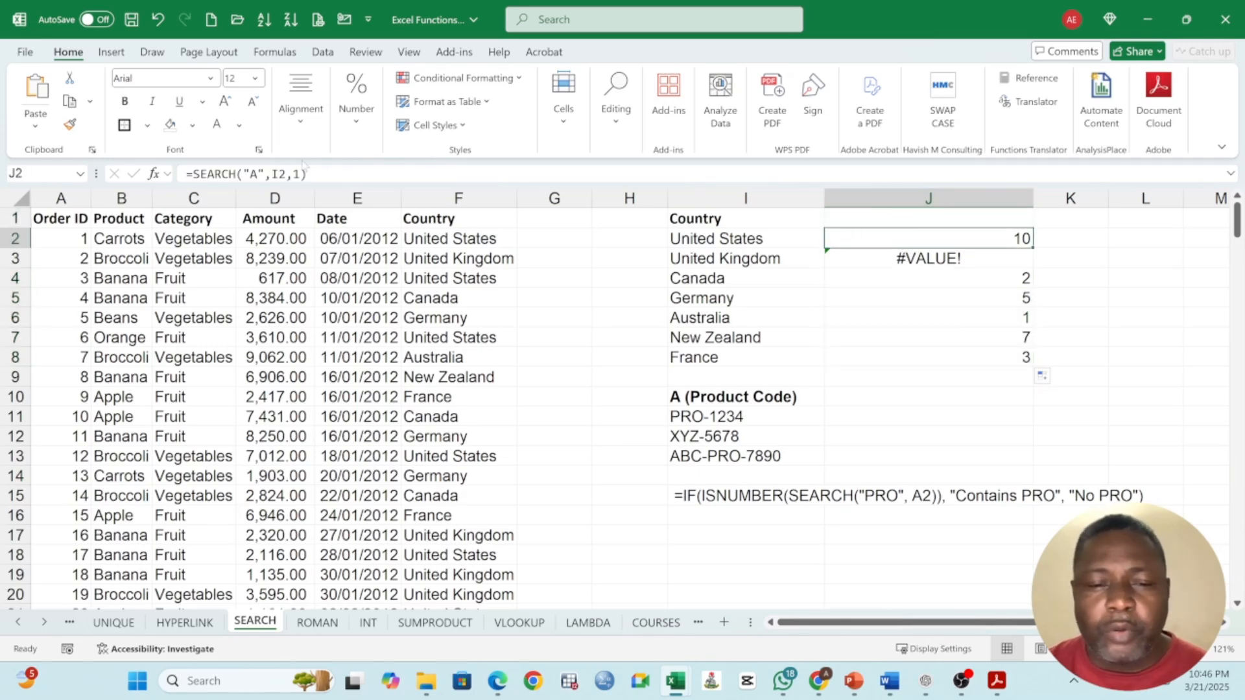
left_click(189, 174)
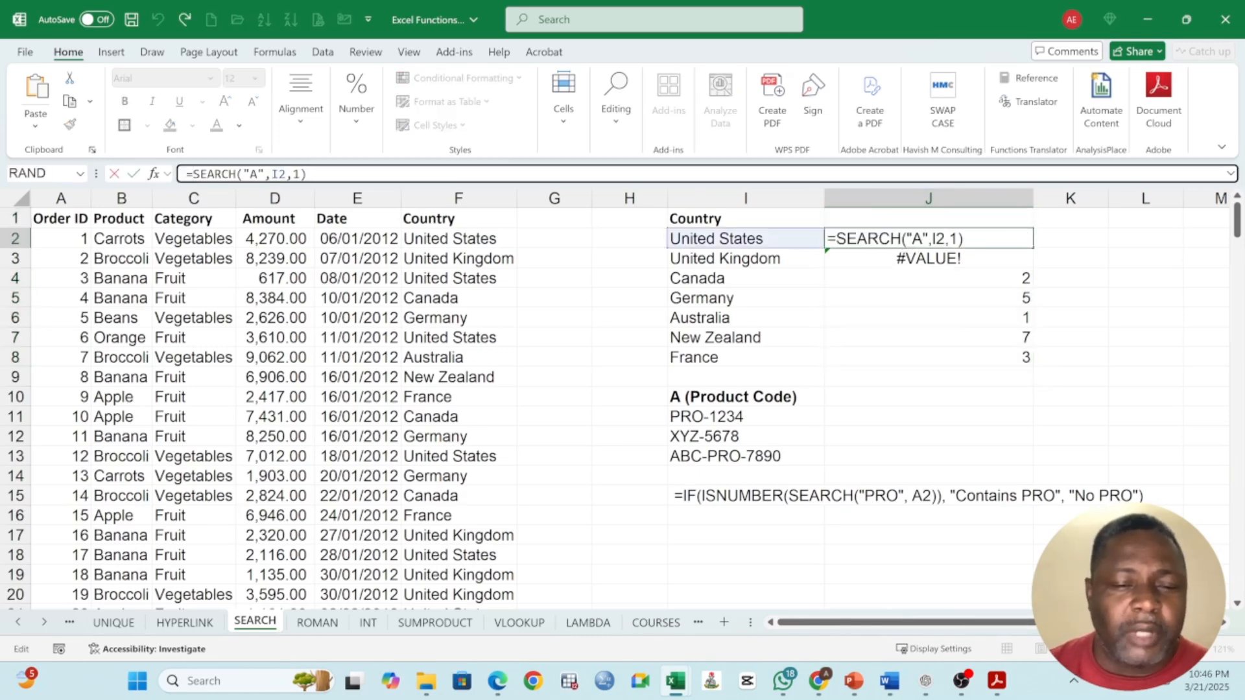
type("i")
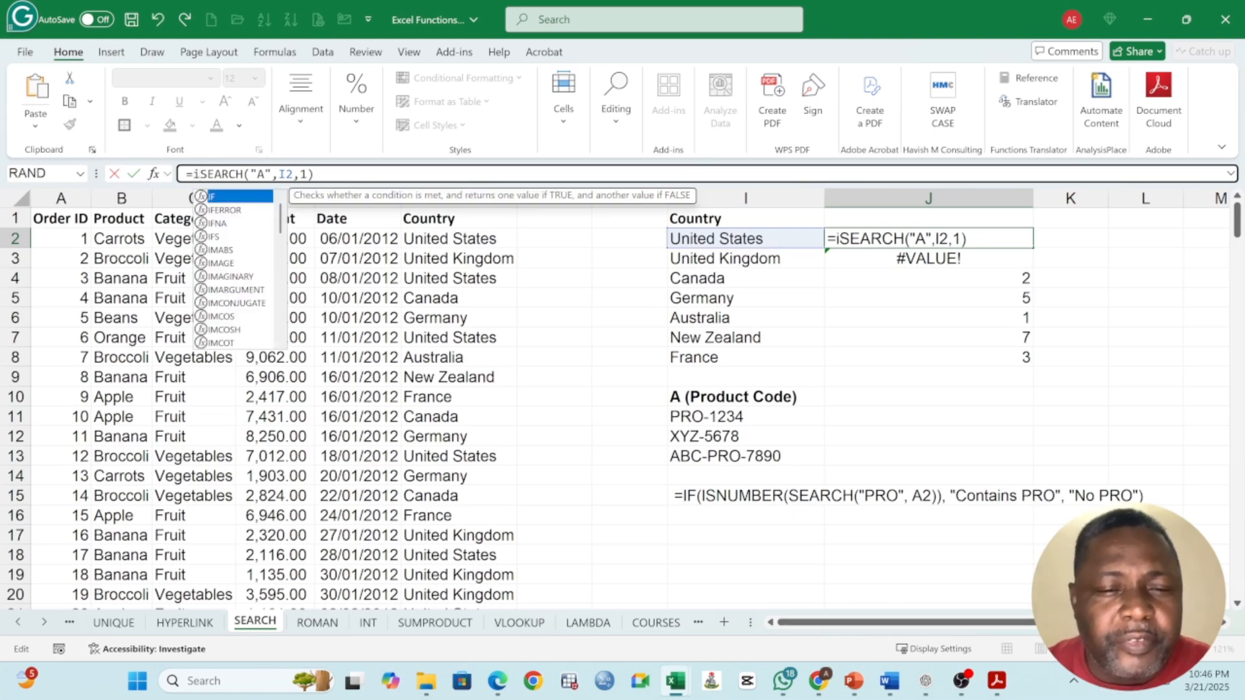
type("f")
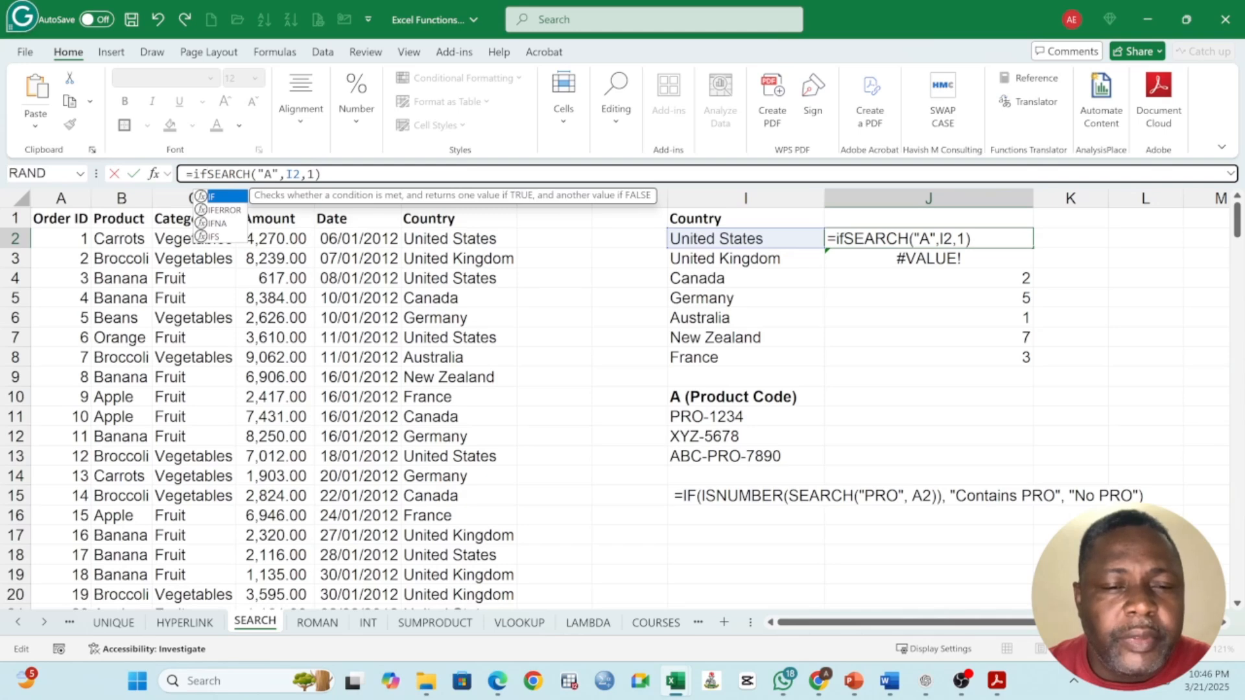
type("e")
type("rror")
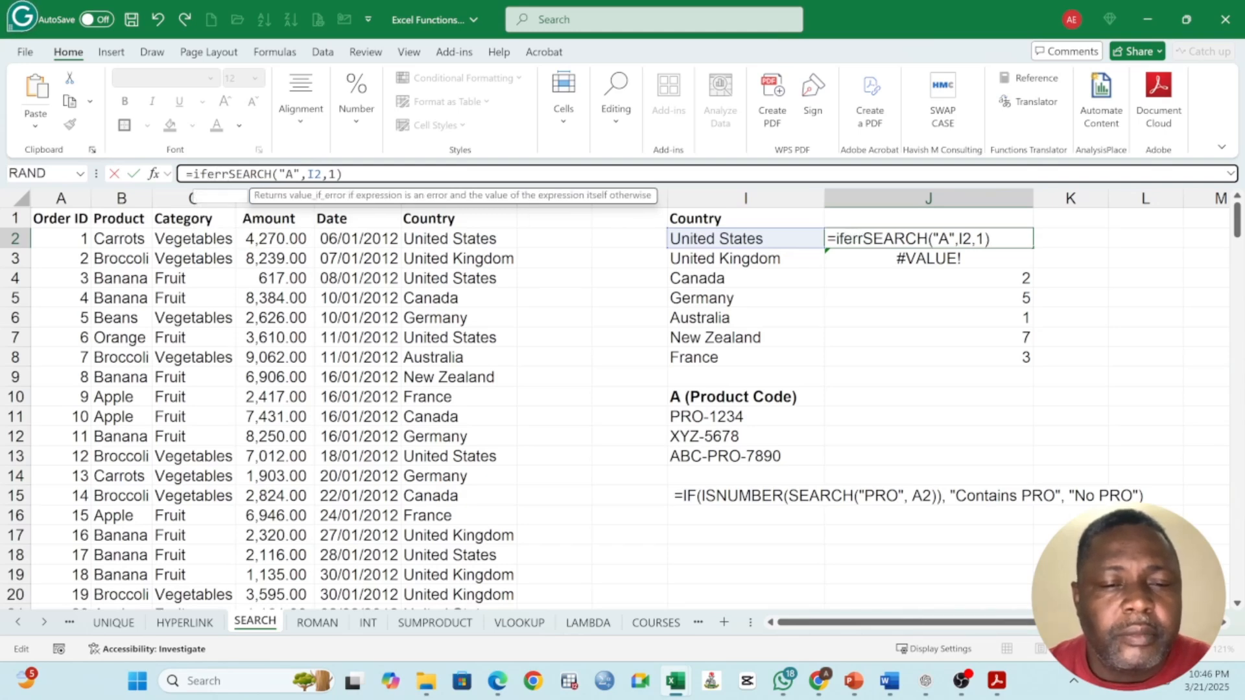
type("(")
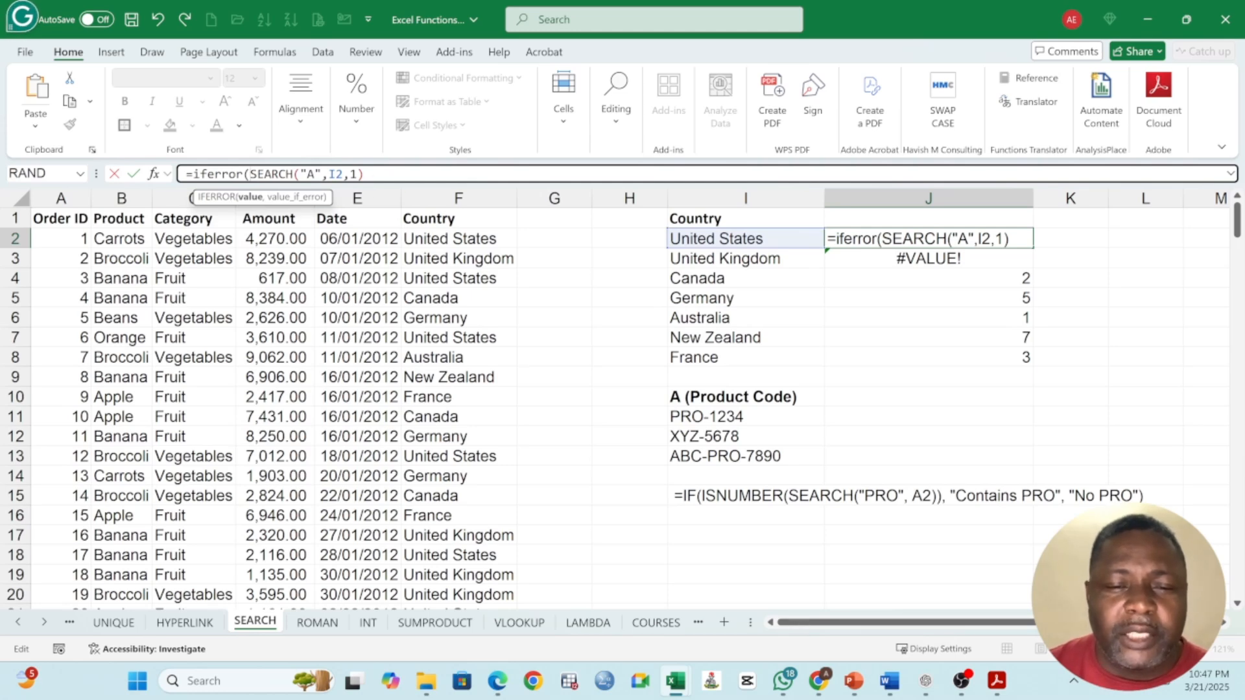
type(",")
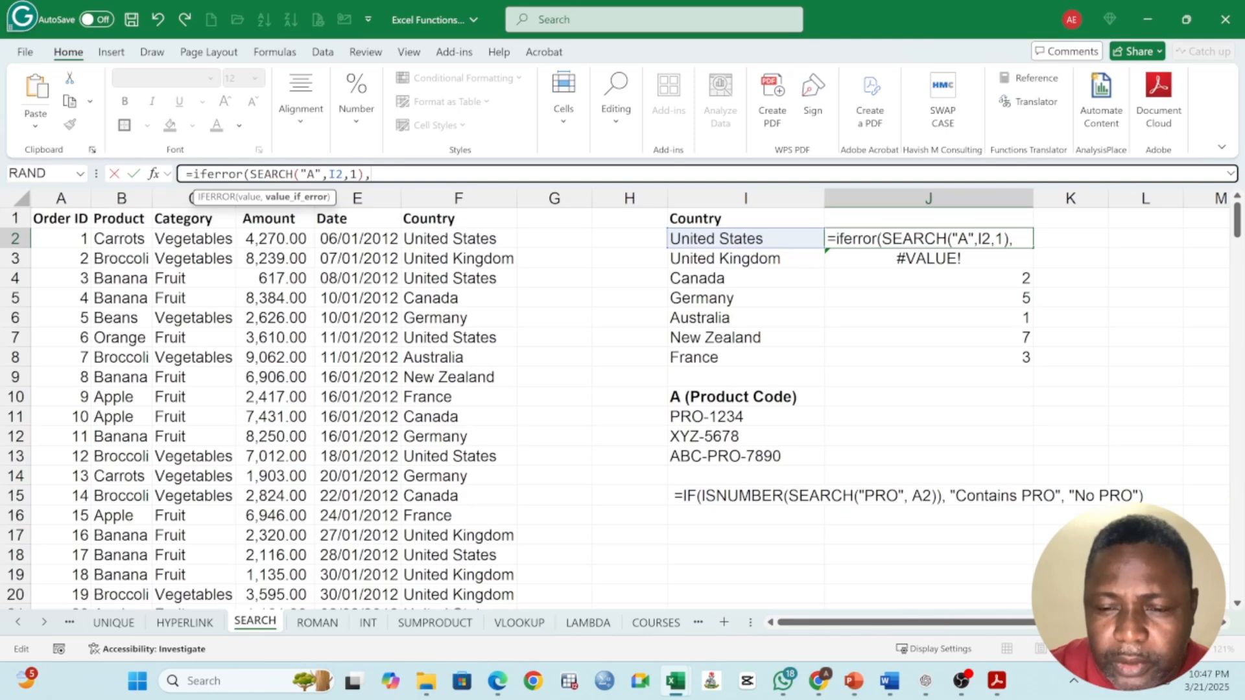
type("0")
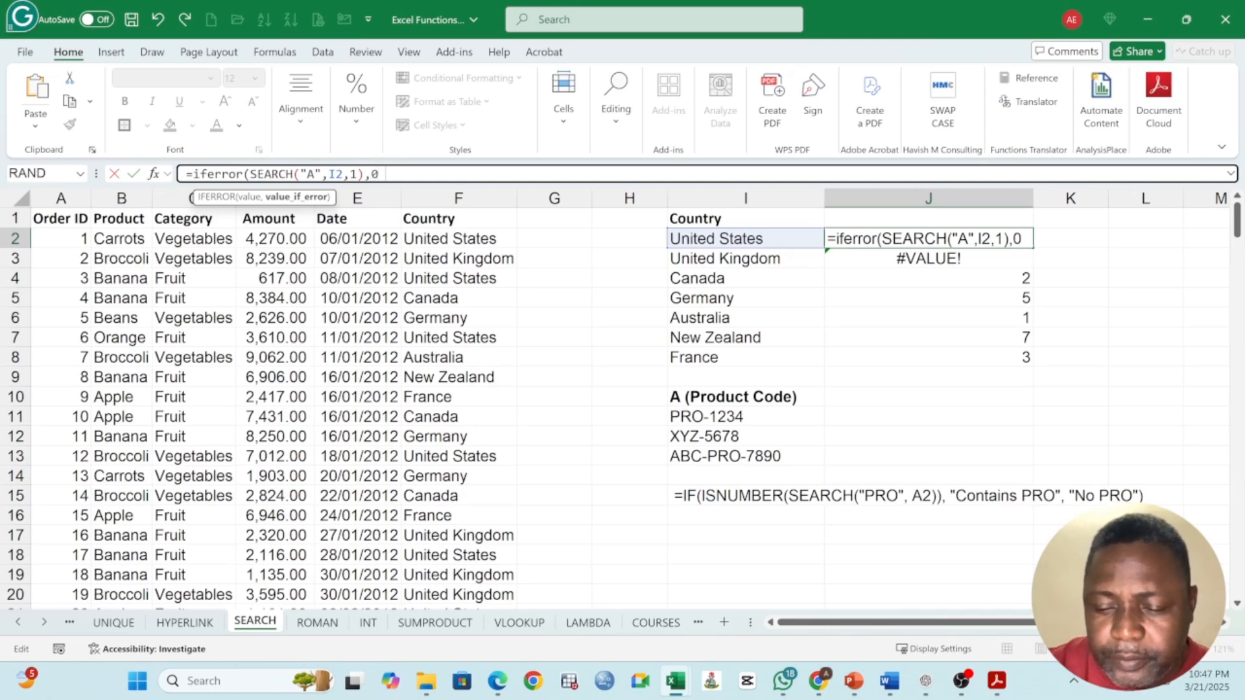
key("Return")
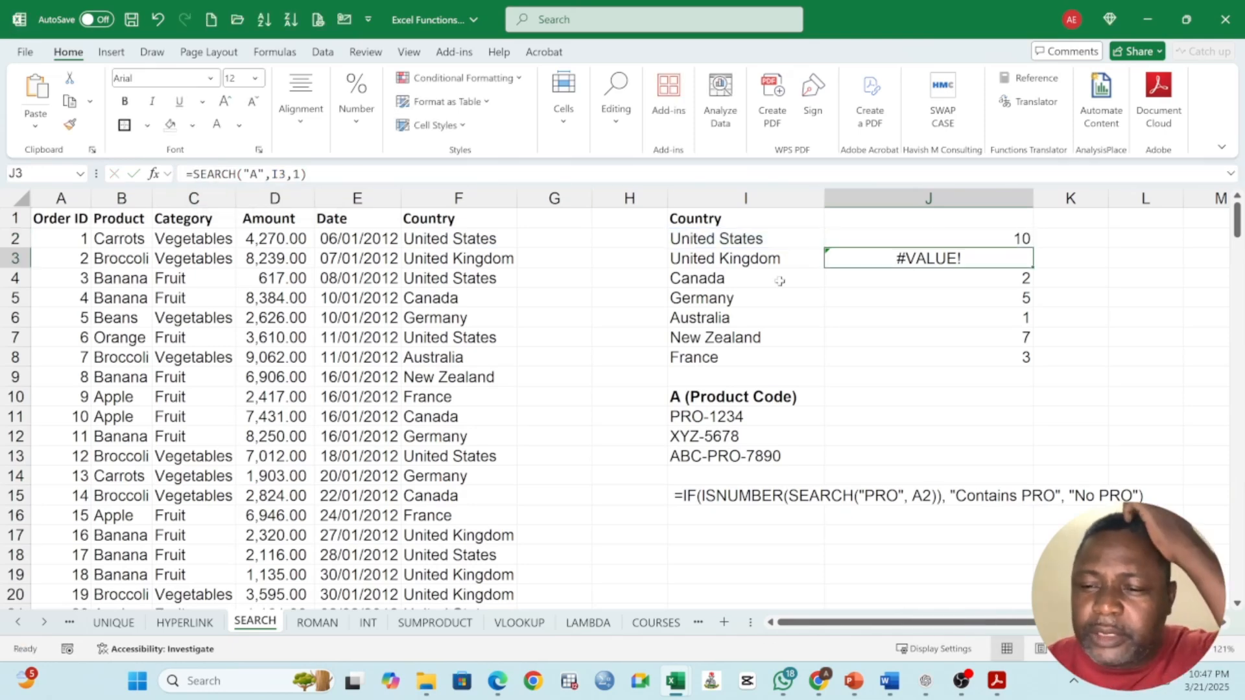
Step: Fill the IFERROR formula from J2 down to J8 and check the formulas in J2 to J4
left_click(1021, 243)
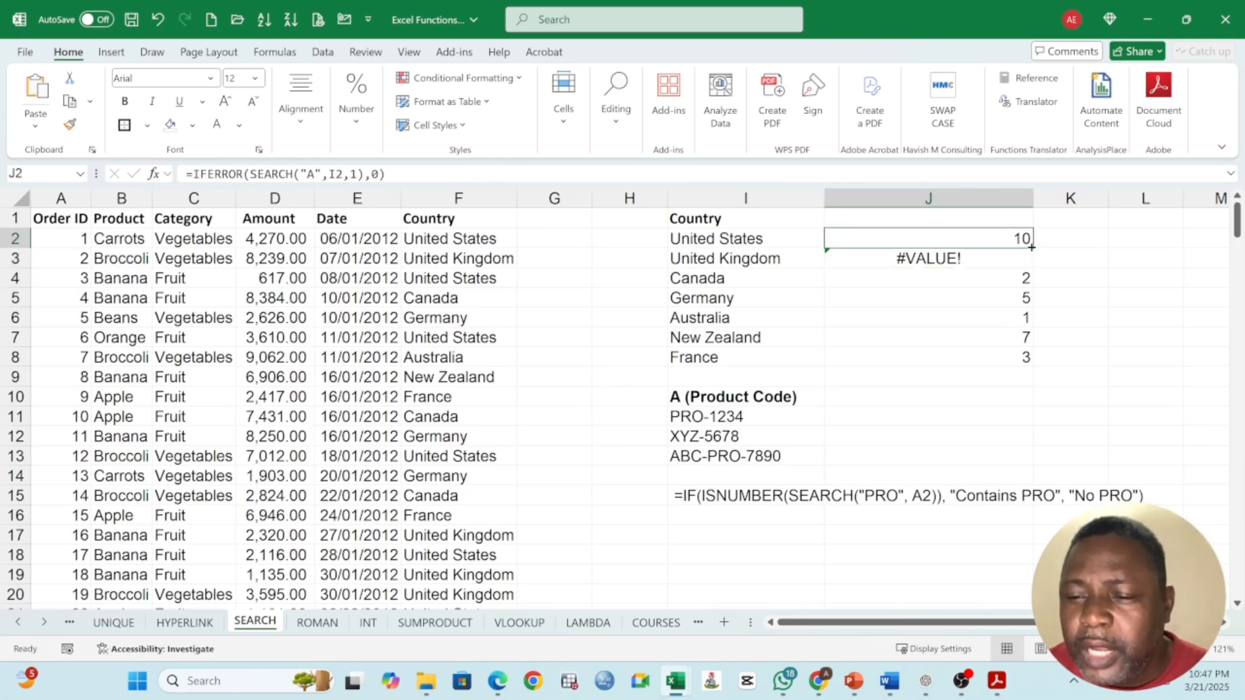
double_click(1032, 247)
left_click(1002, 263)
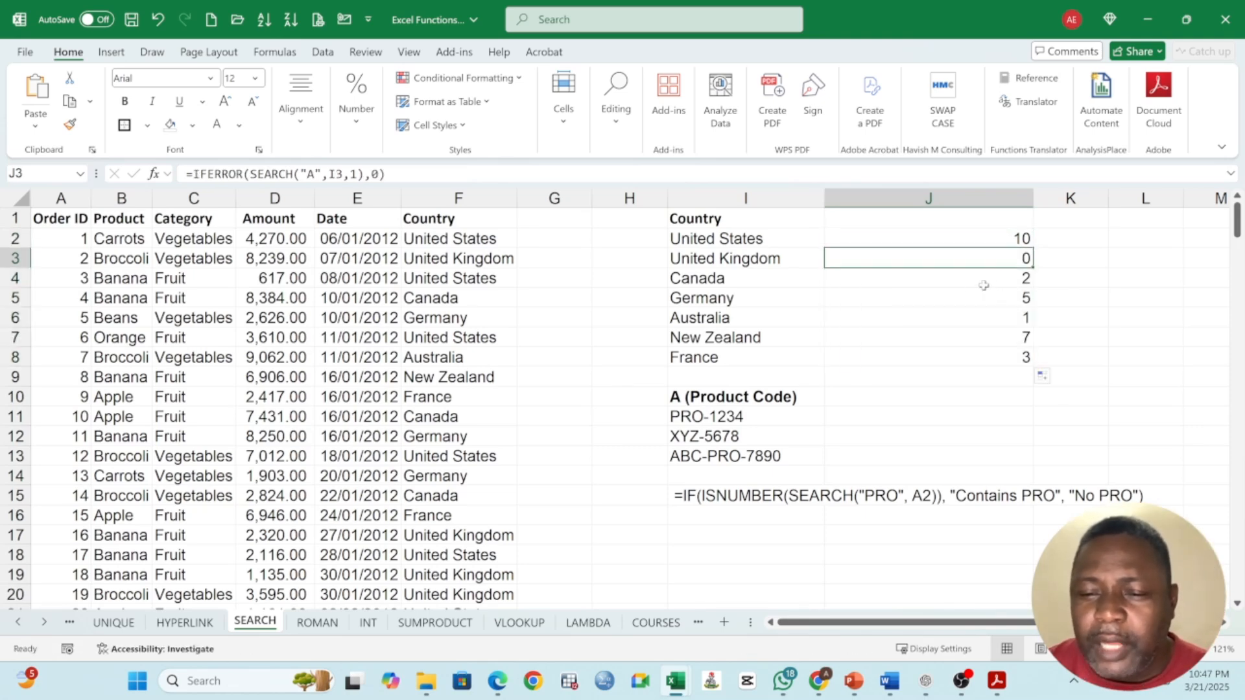
left_click(1025, 287)
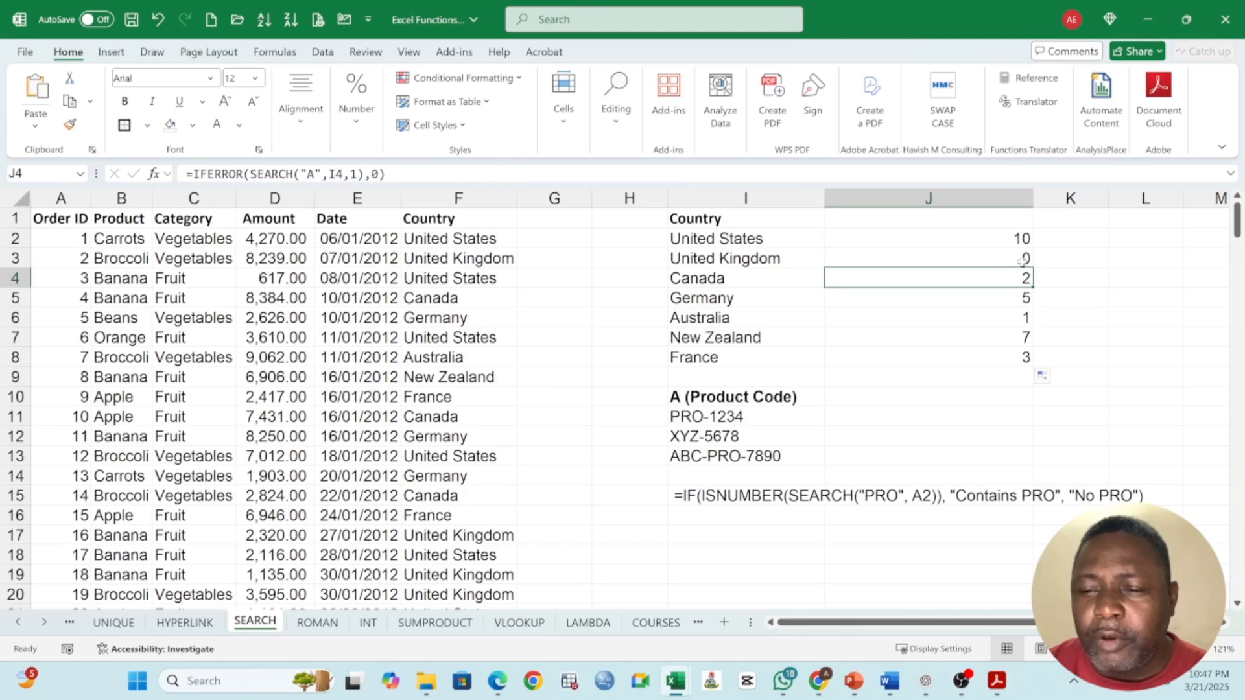
left_click(1021, 261)
left_click(1000, 238)
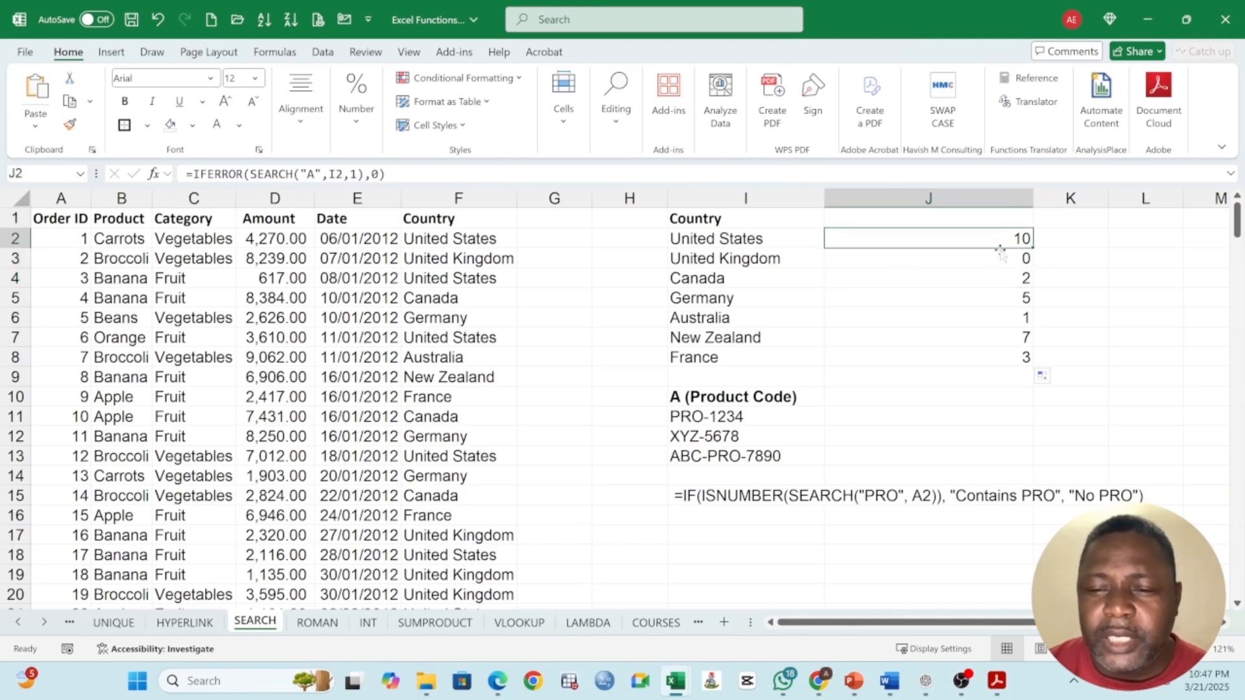
Step: Compare the IFERROR formulas and results in J2:J8 with the country names in I2:I8
left_click(1022, 257)
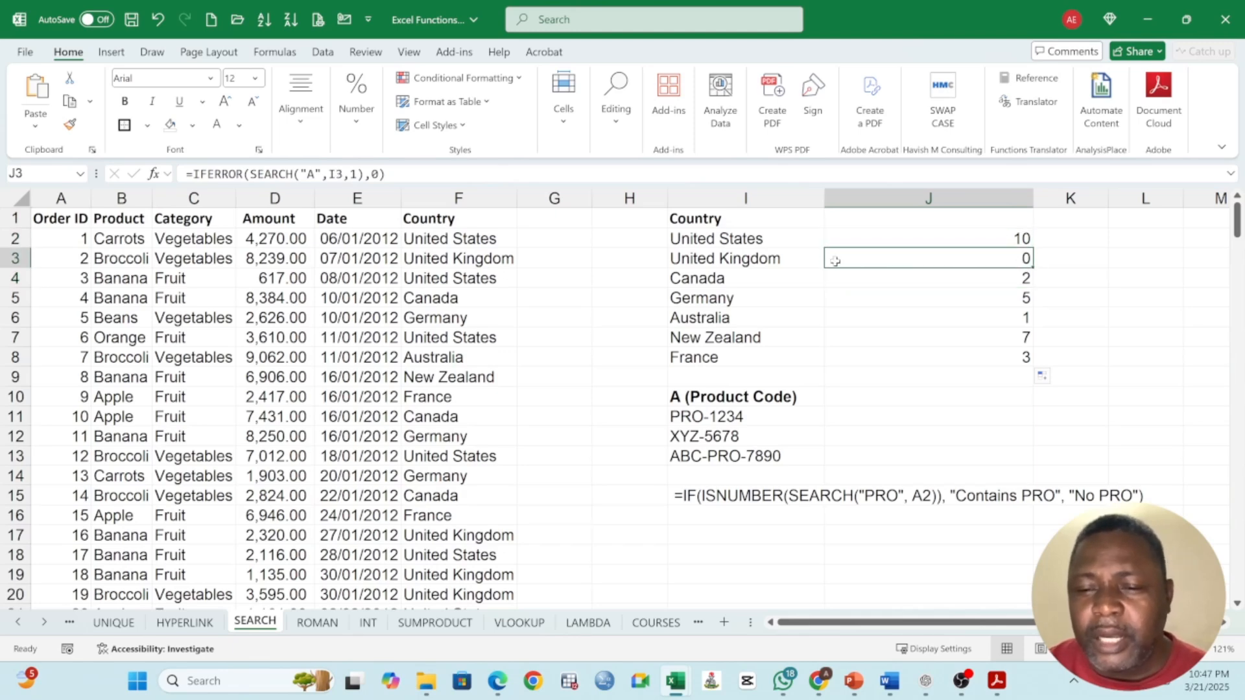
left_click(990, 356)
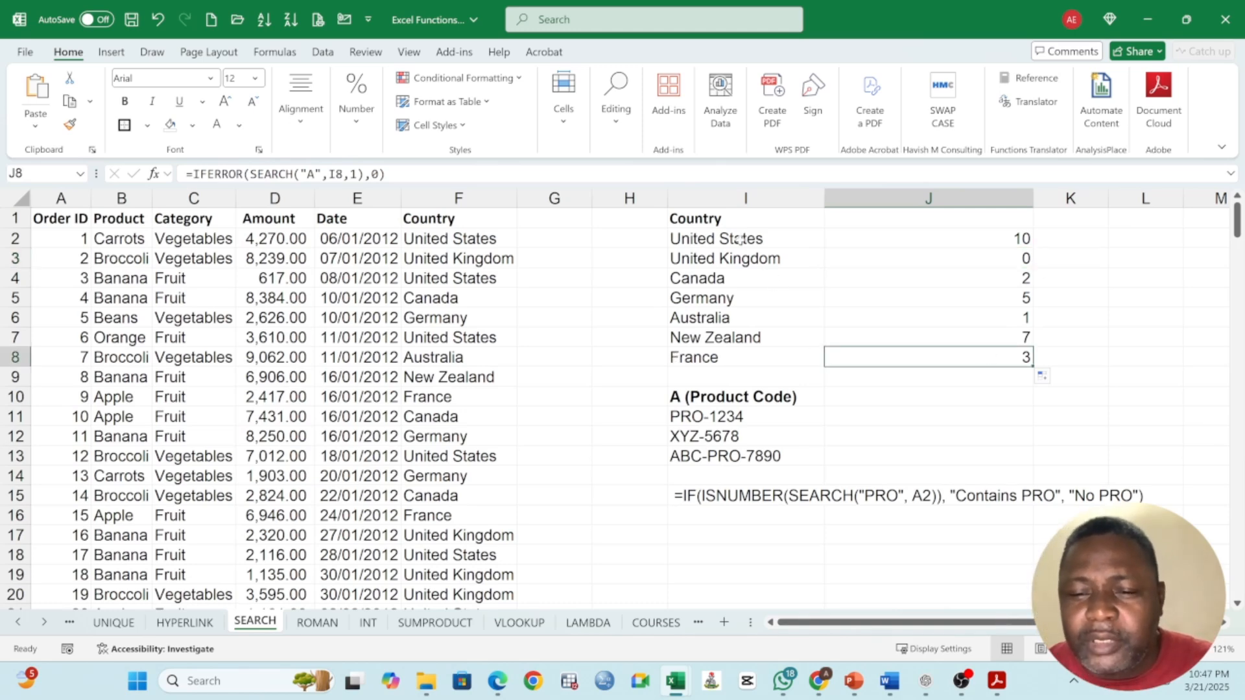
left_click_drag(742, 240, 757, 355)
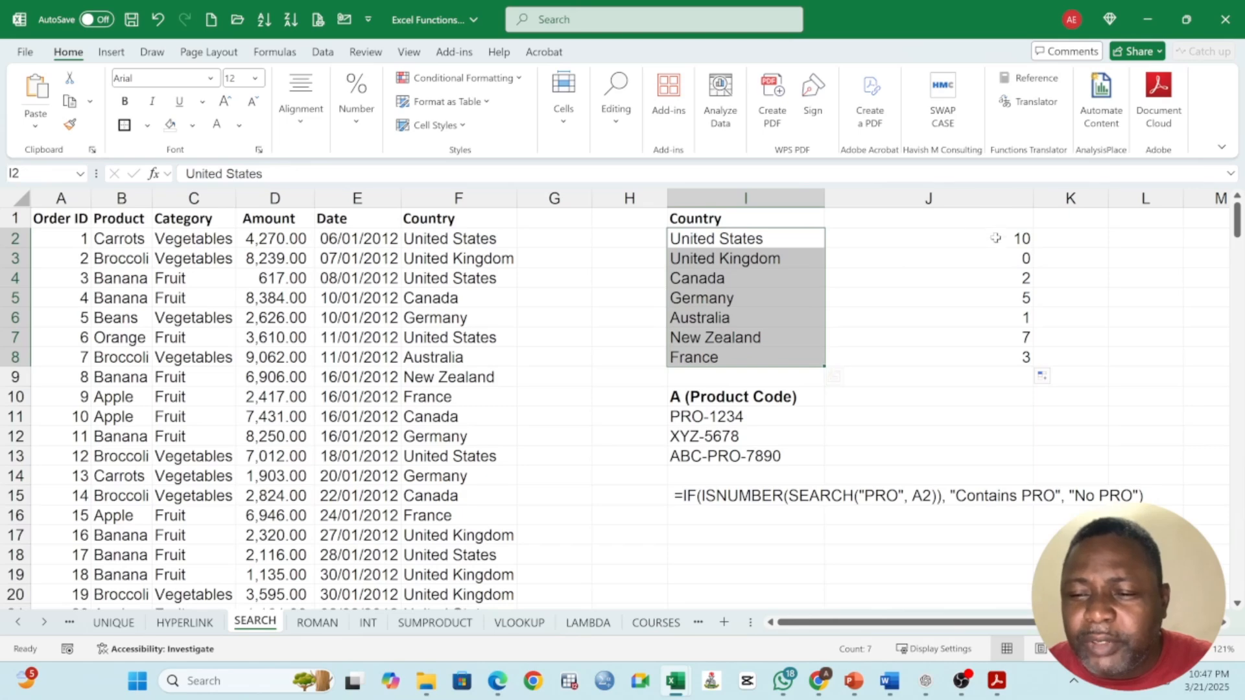
left_click_drag(995, 241, 997, 362)
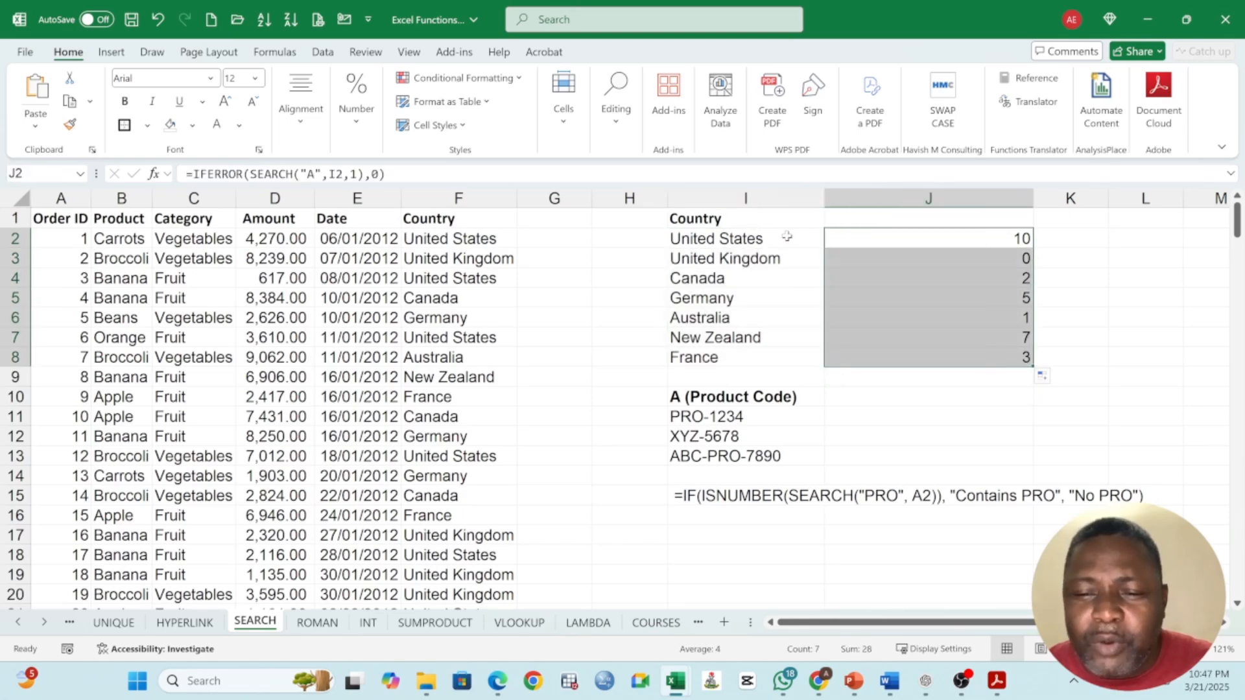
left_click_drag(732, 240, 675, 370)
left_click(970, 239)
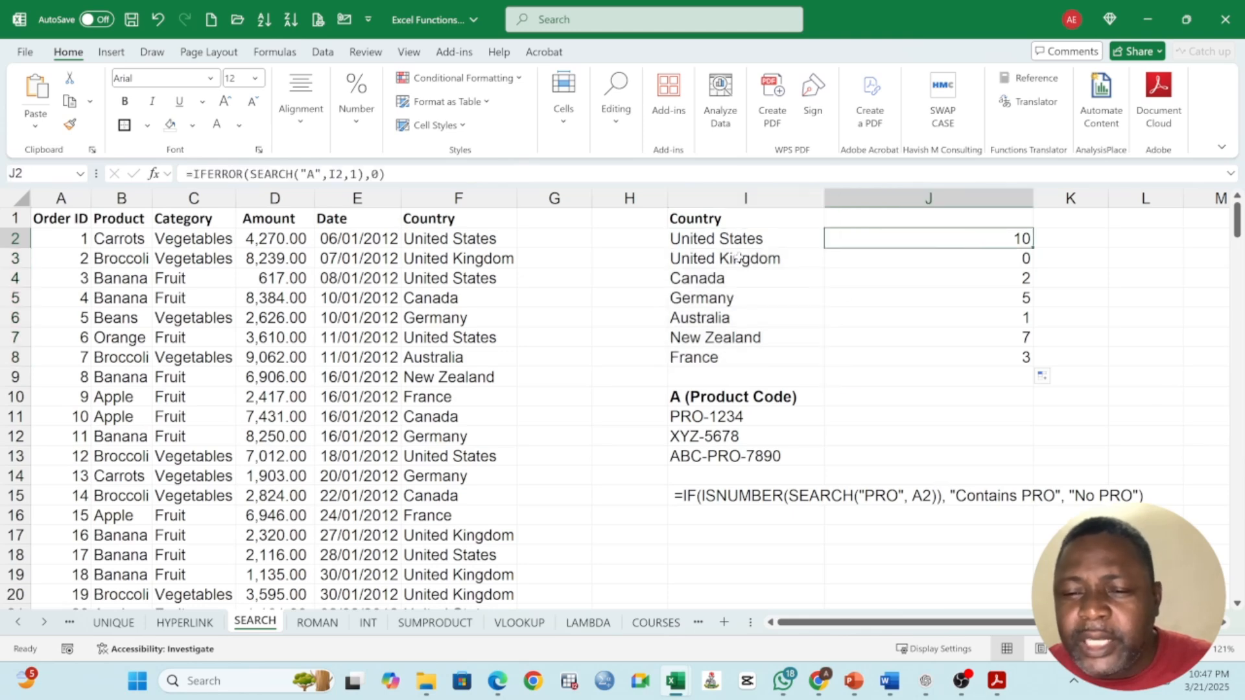
left_click_drag(734, 240, 746, 360)
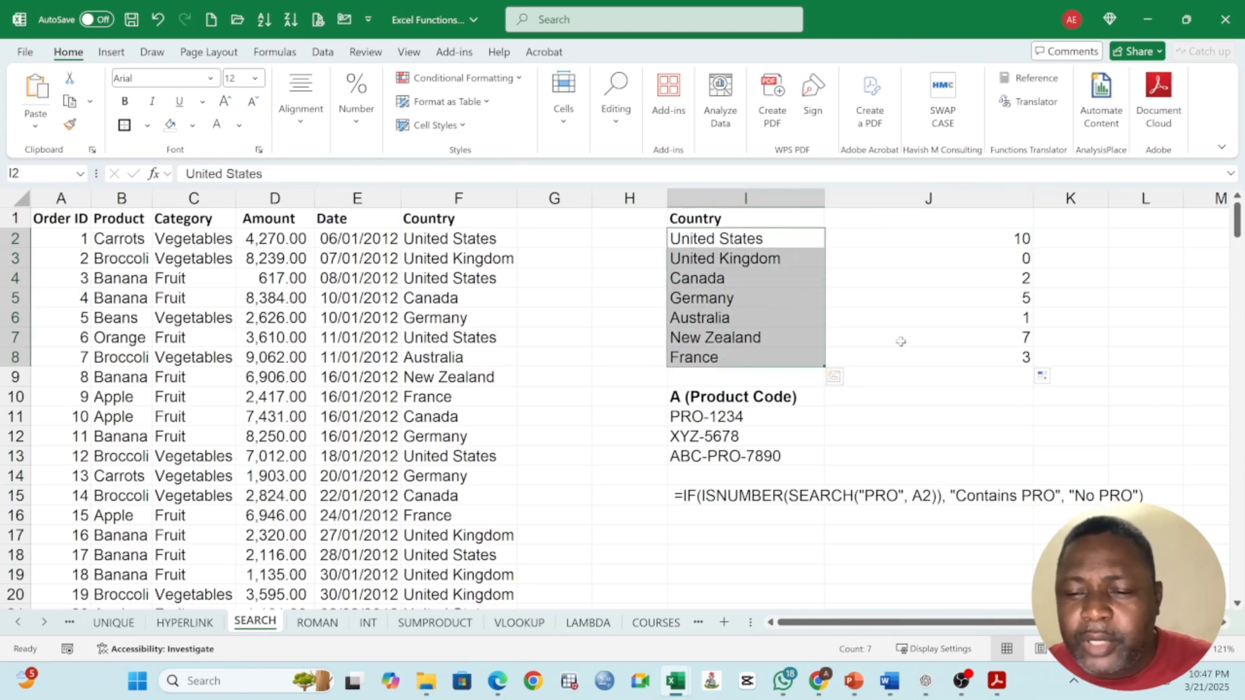
Step: Start a formula in J11, beside the first product code, with ISNUMBER as the logical test of an IF: =IF(ISNUMBER(
left_click(868, 413)
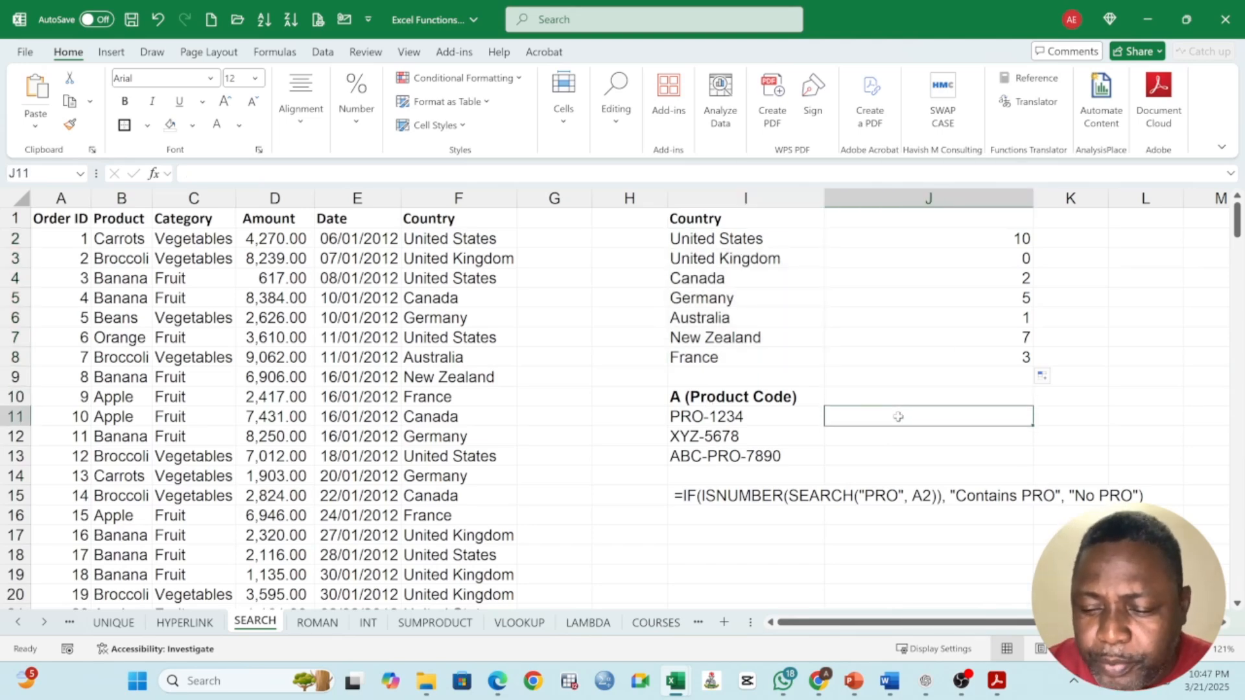
type("=")
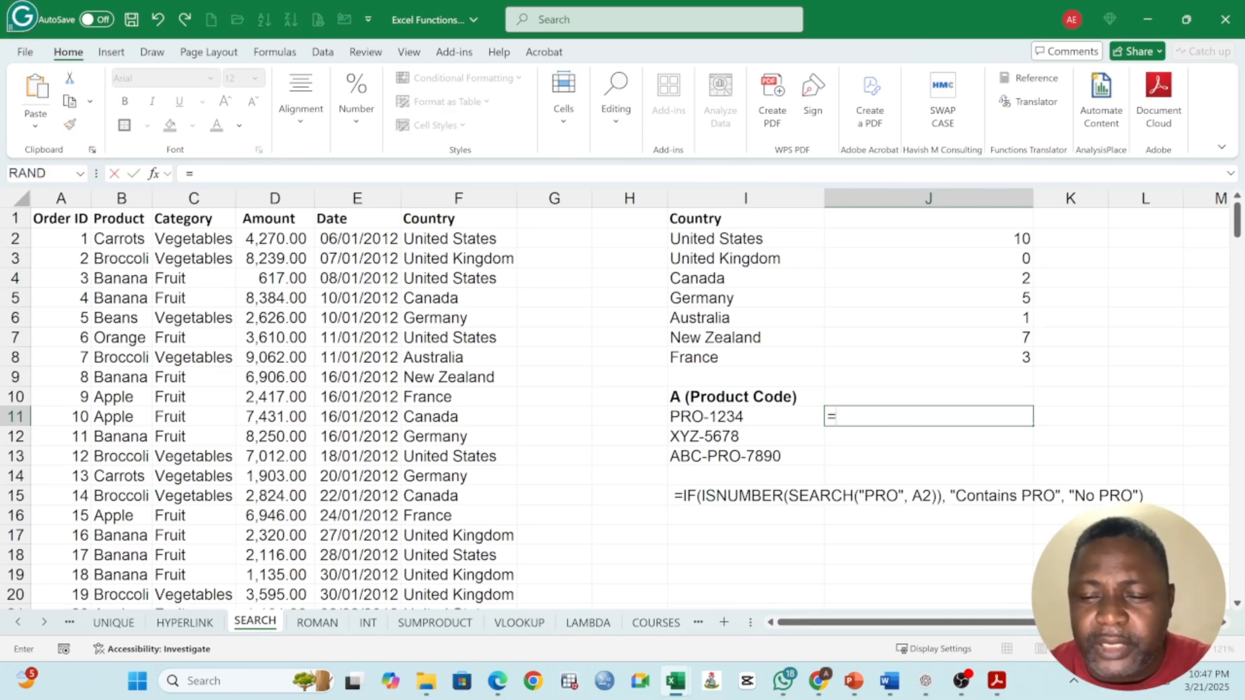
type("is")
key("BackSpace")
key("BackSpace")
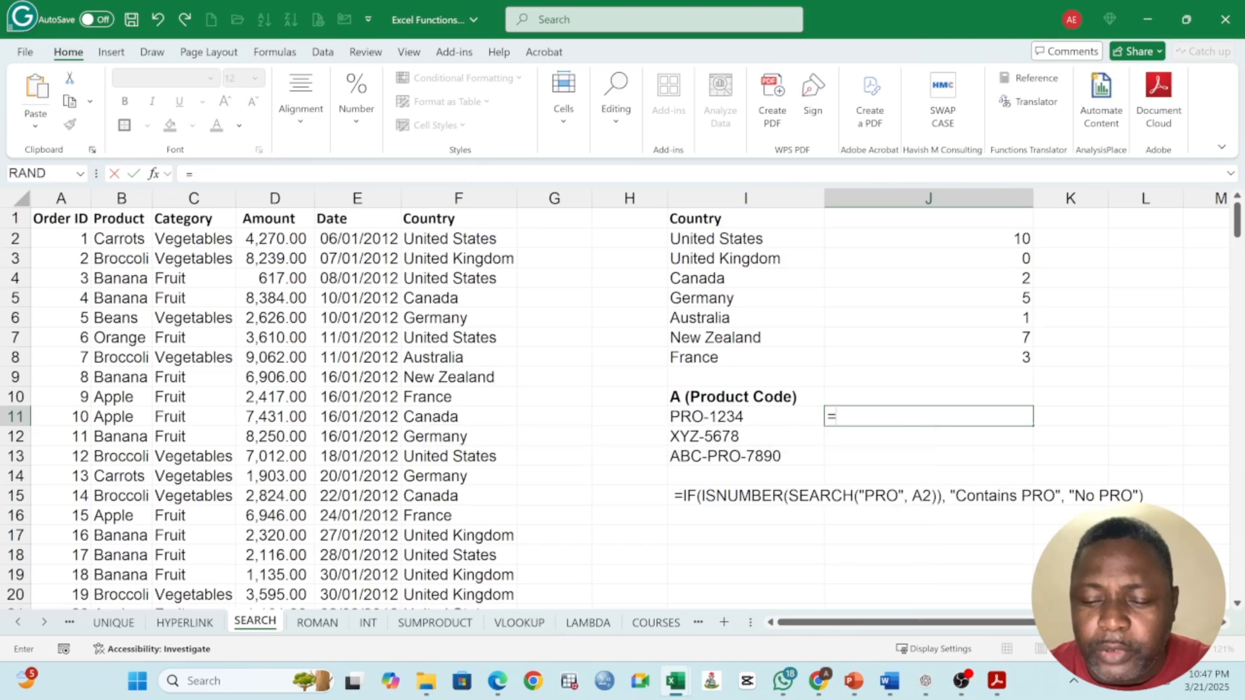
type("IF(")
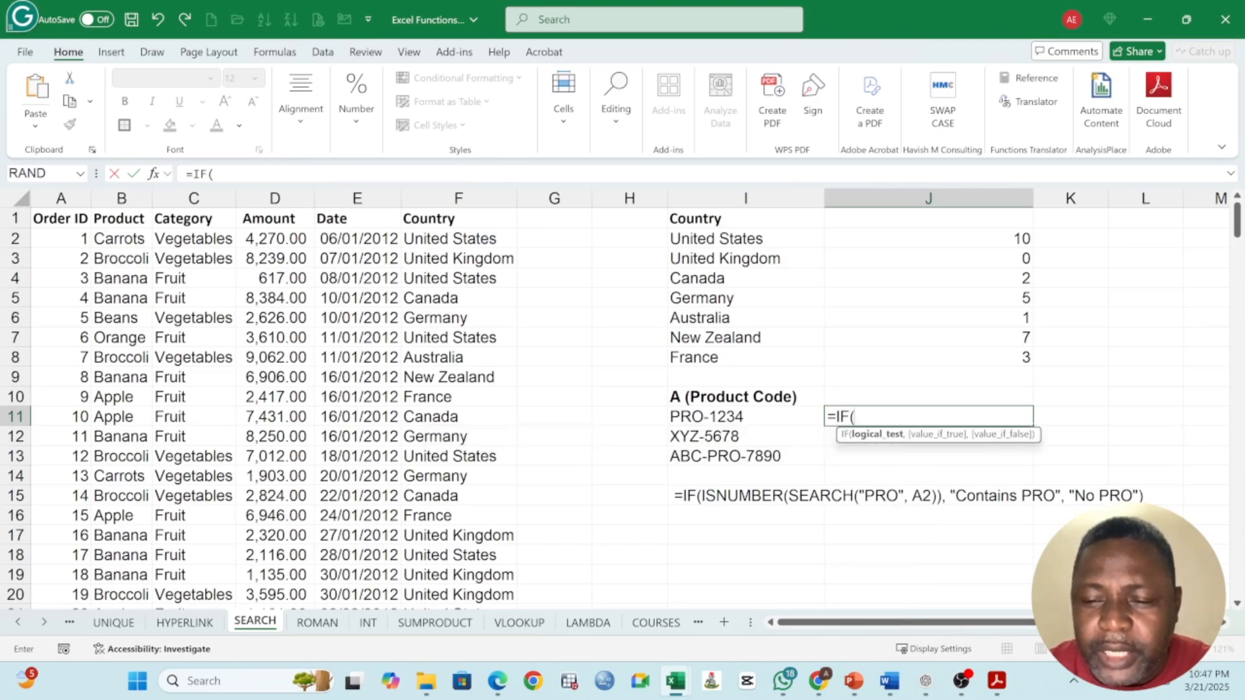
type("IS")
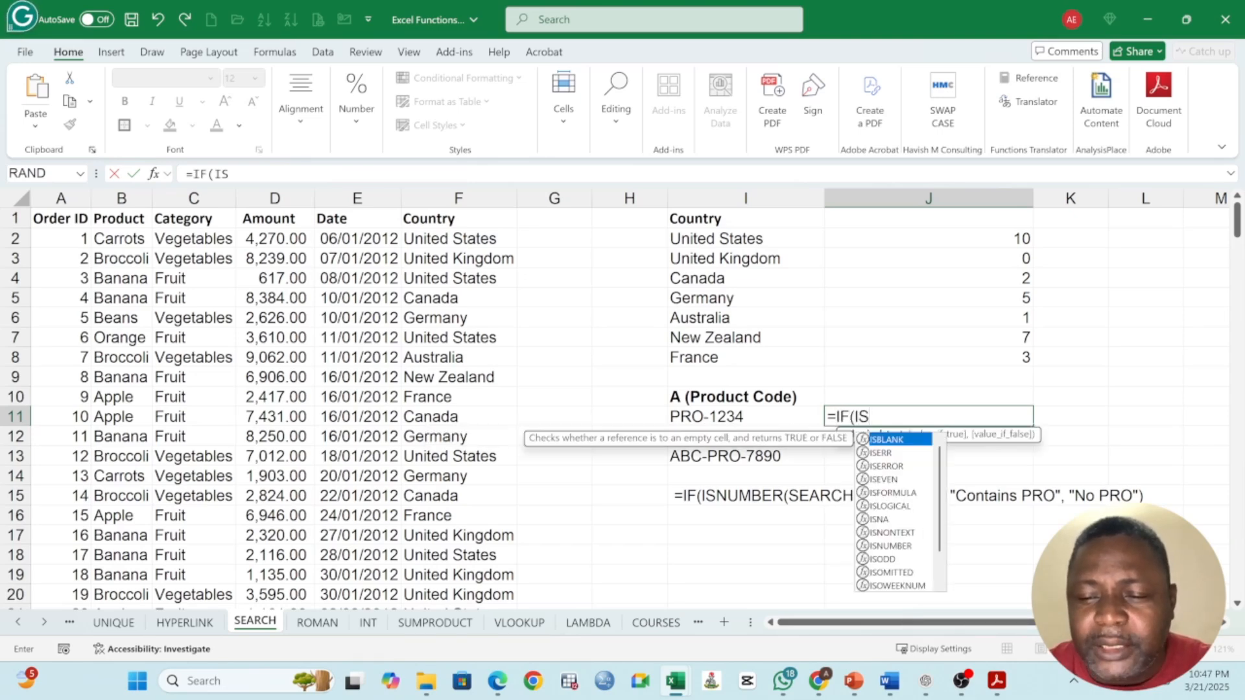
type("NUMB")
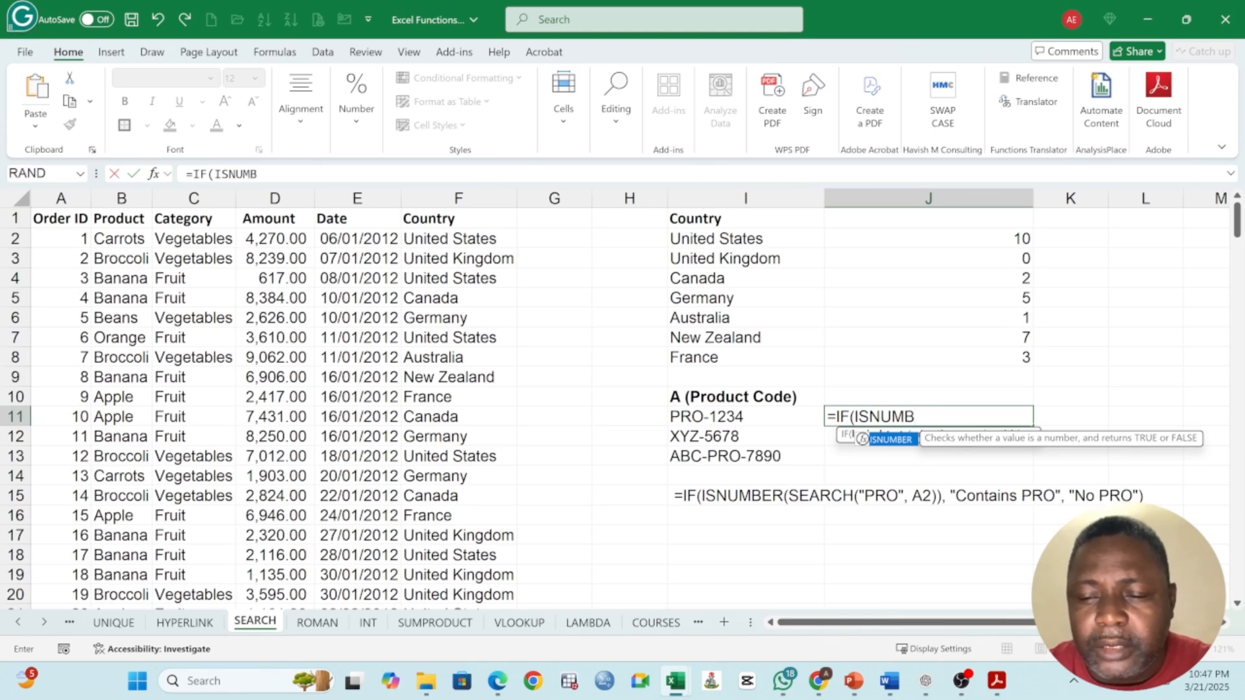
type("ER(")
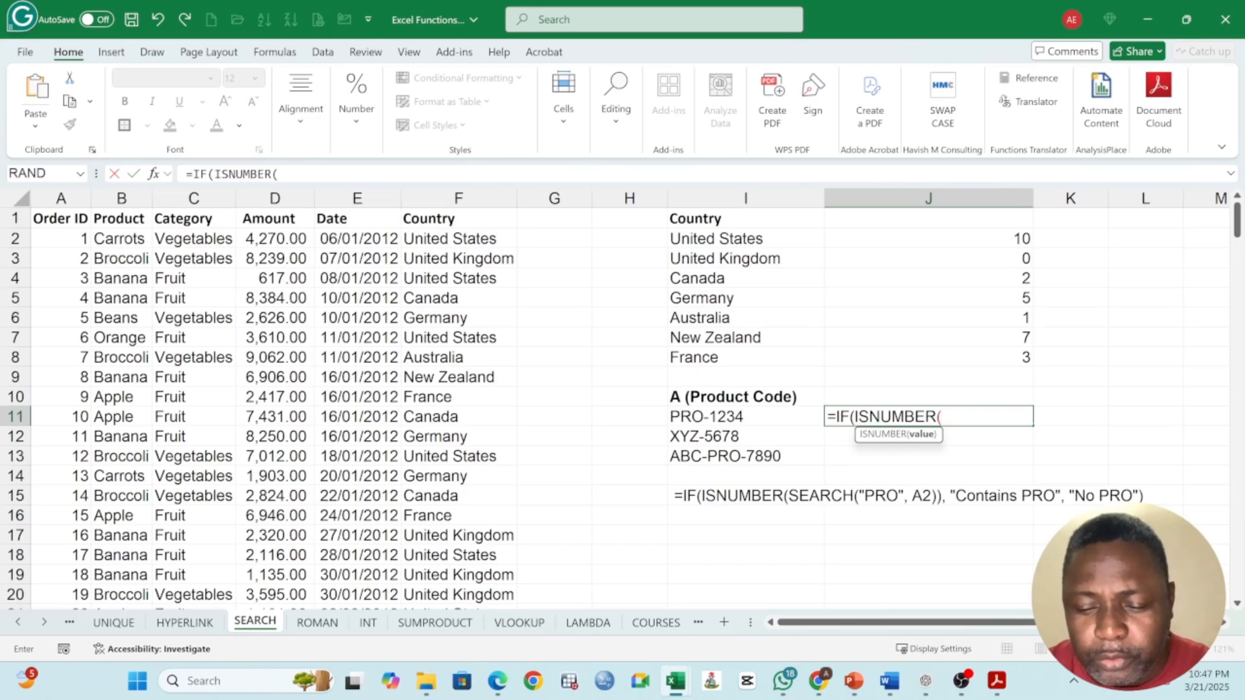
type("SEARCH")
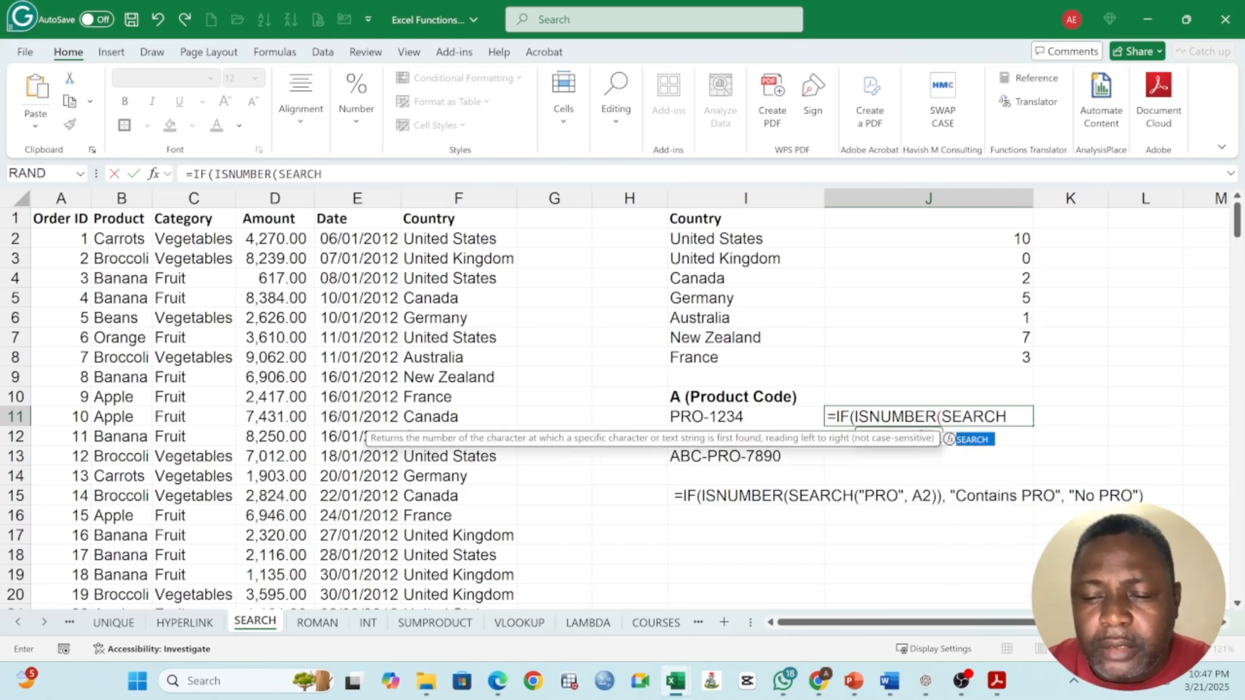
type("(")
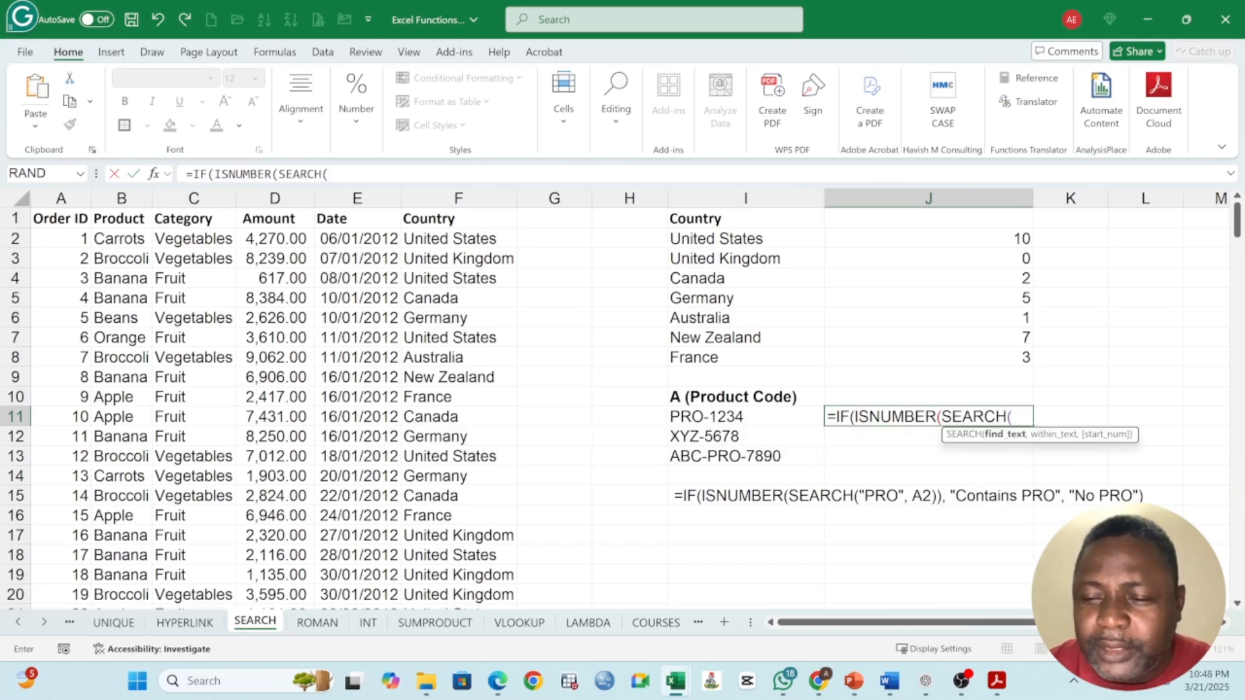
type("\"")
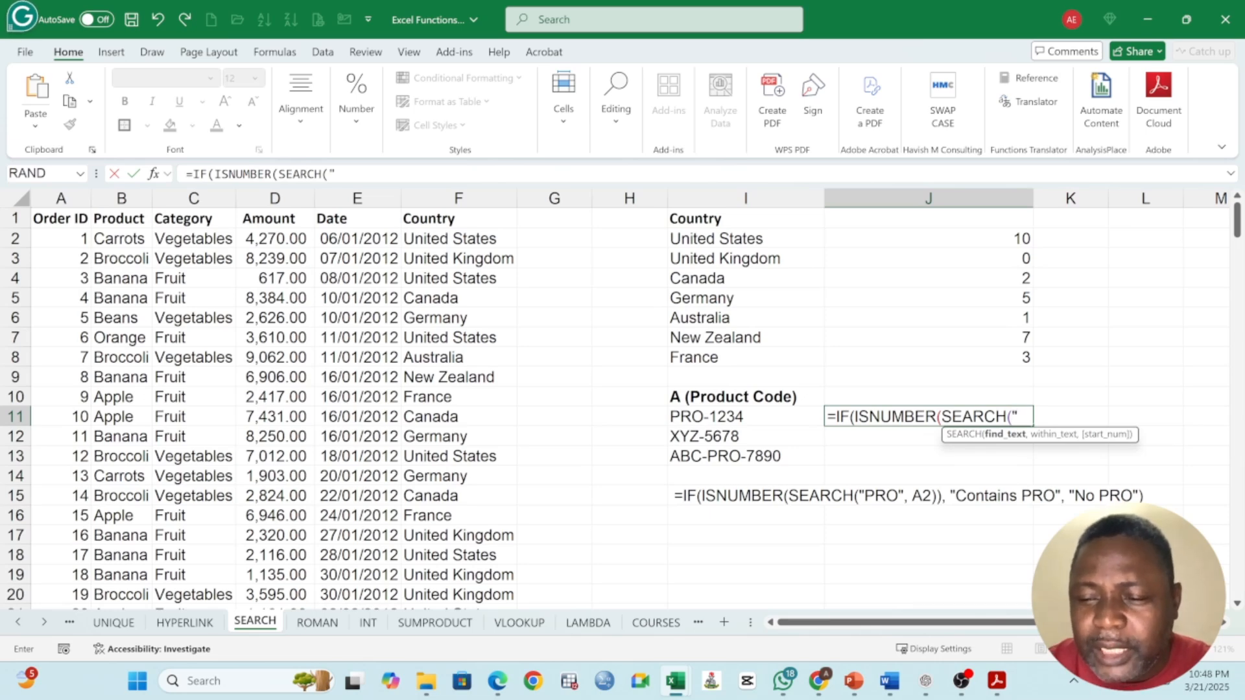
type("PRO")
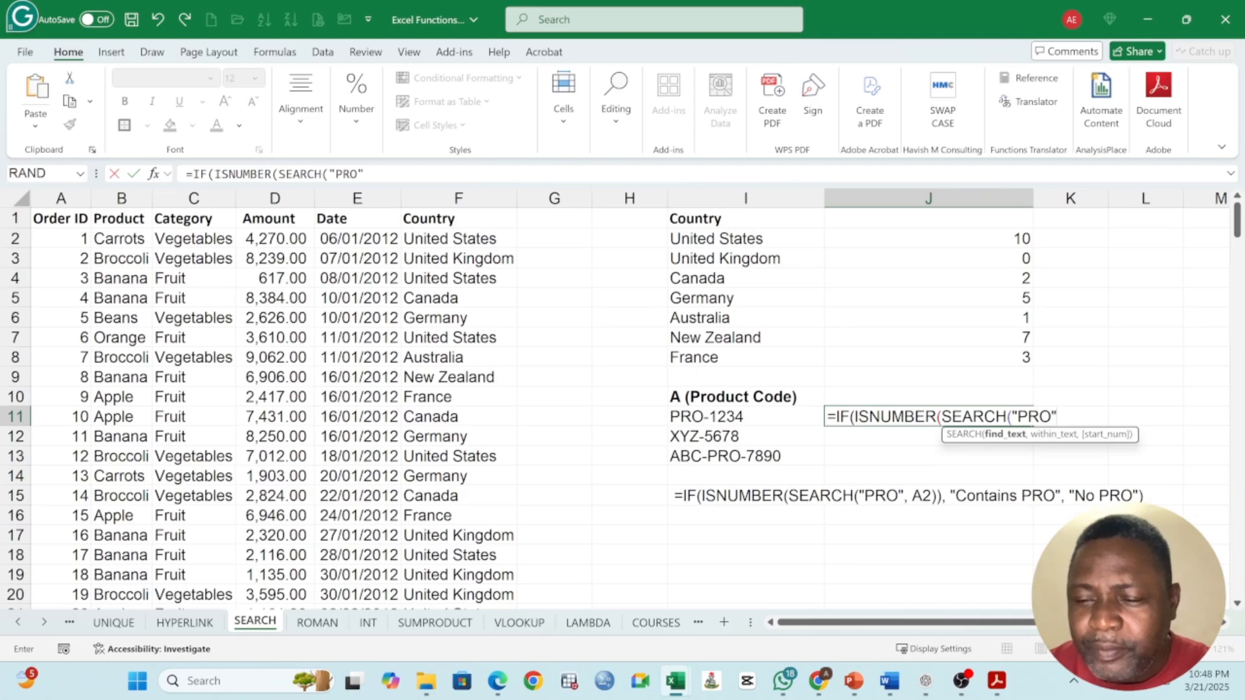
type("\",")
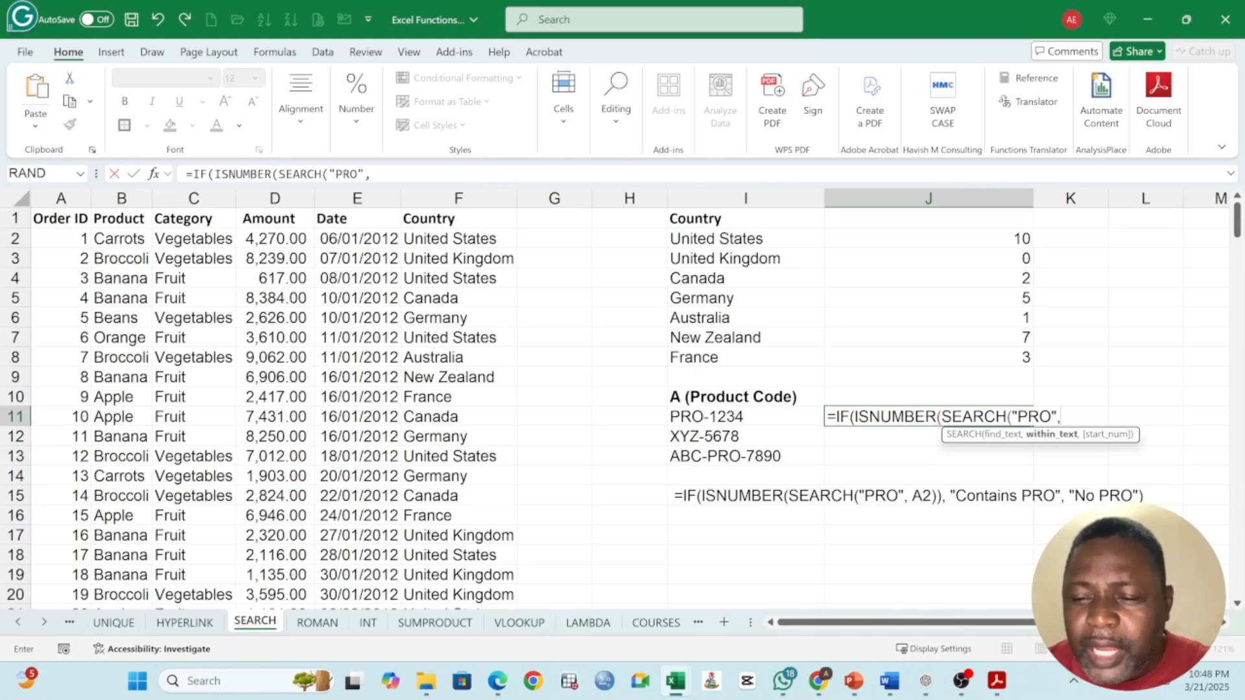
Step: Nest SEARCH("PRO",I11) inside ISNUMBER in J11's formula and close the logical test, leaving out the start number
left_click(718, 417)
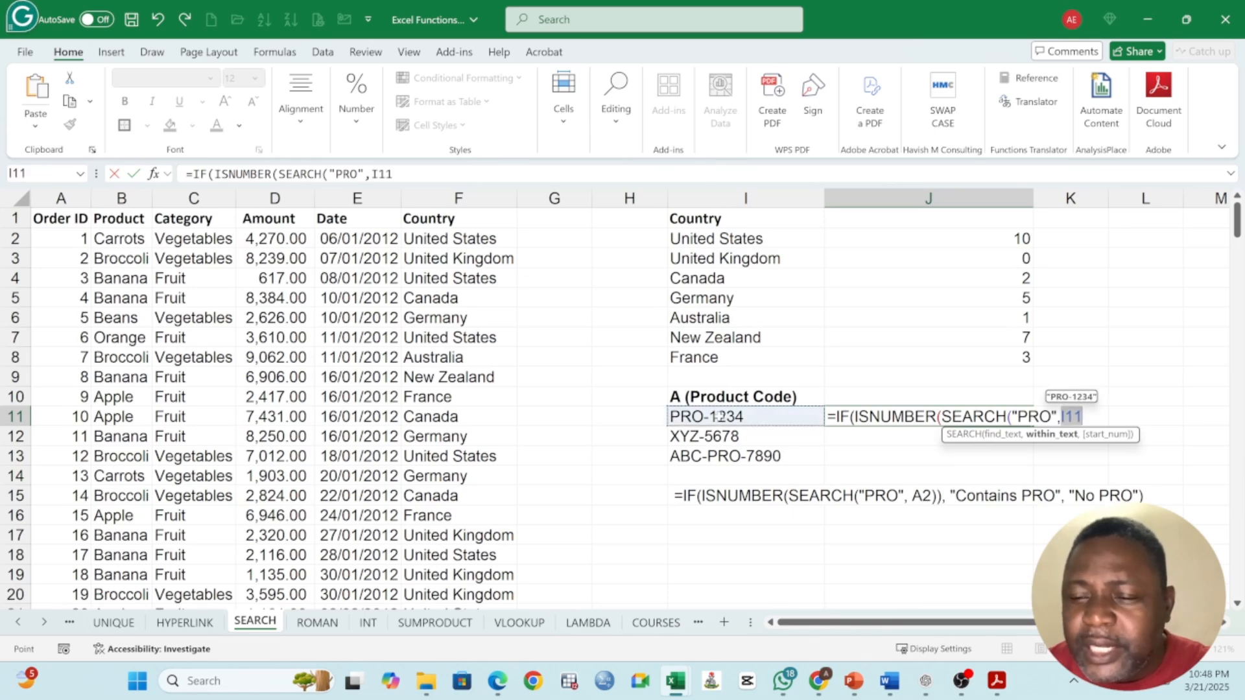
type(",")
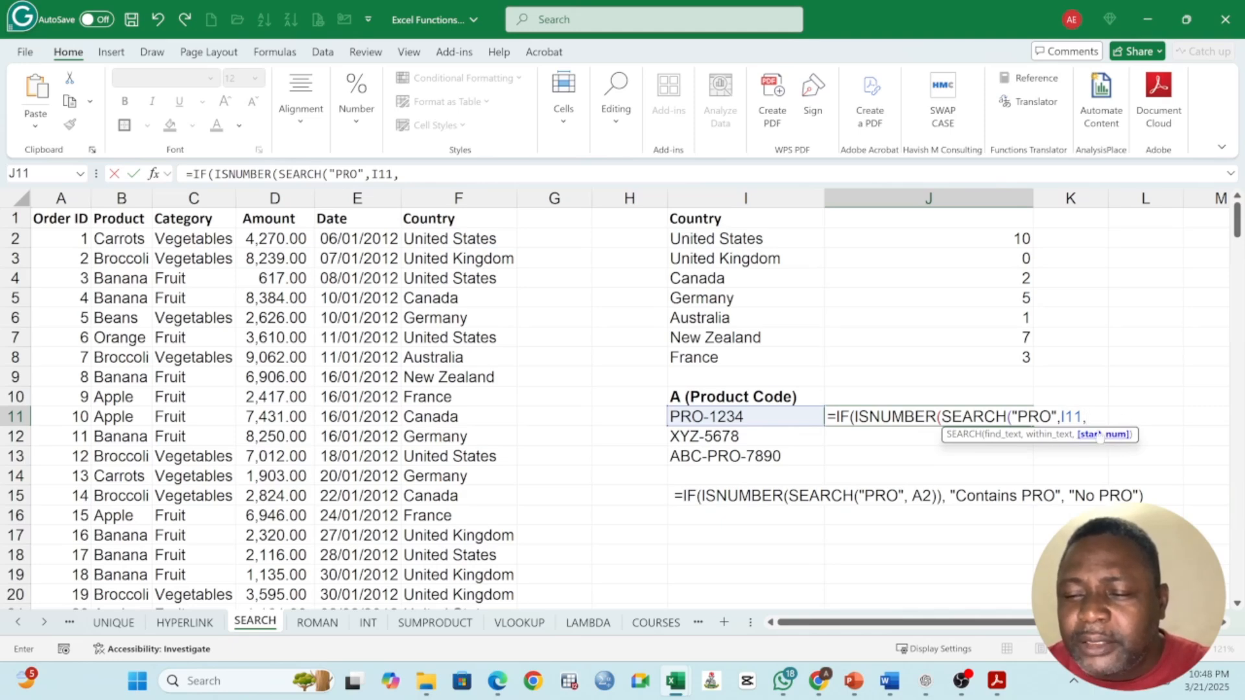
key("BackSpace")
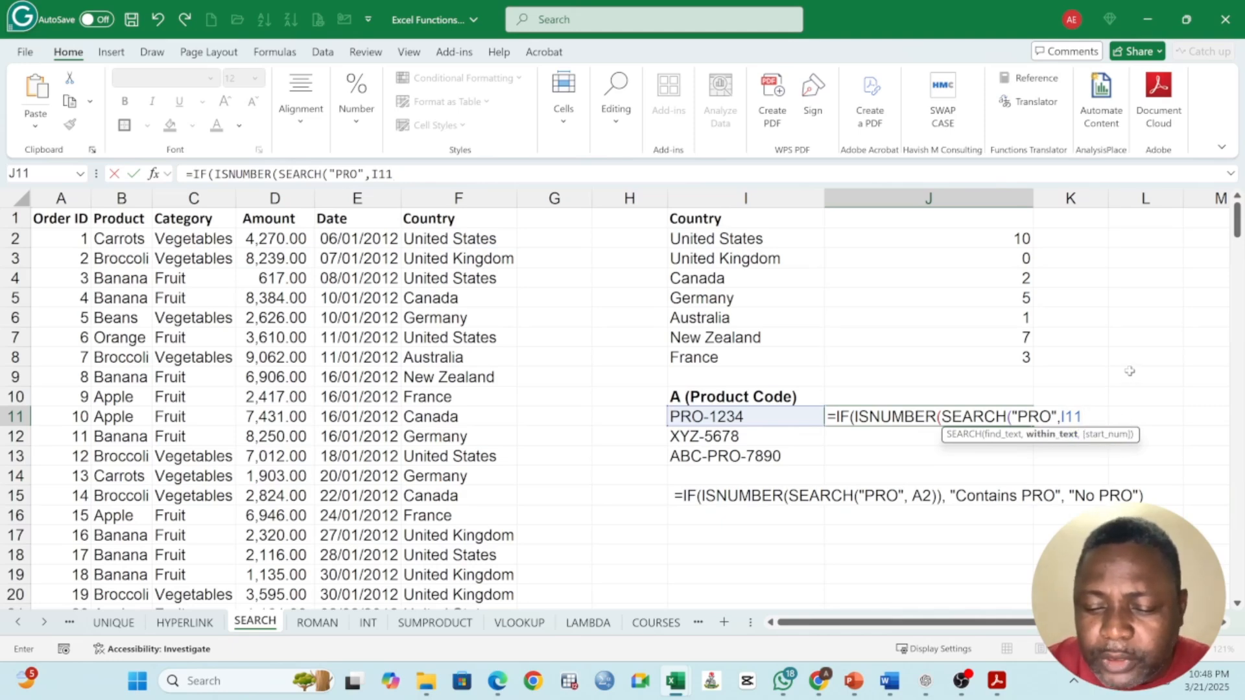
type(")")
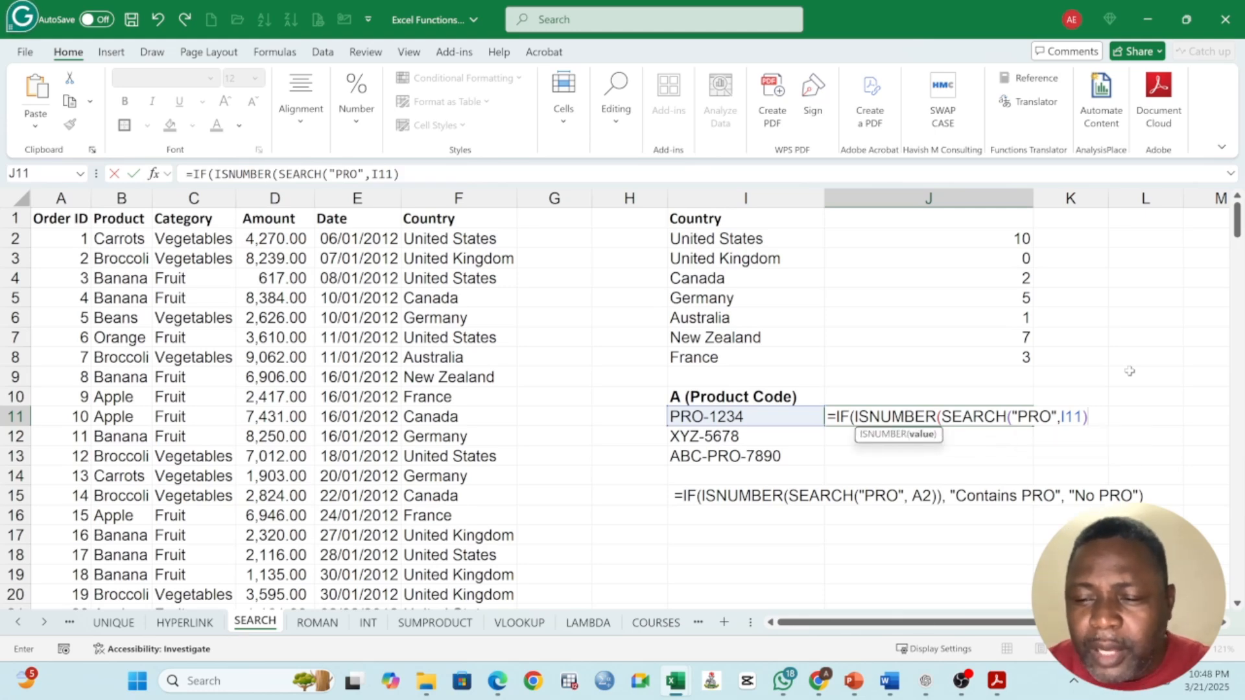
type(",")
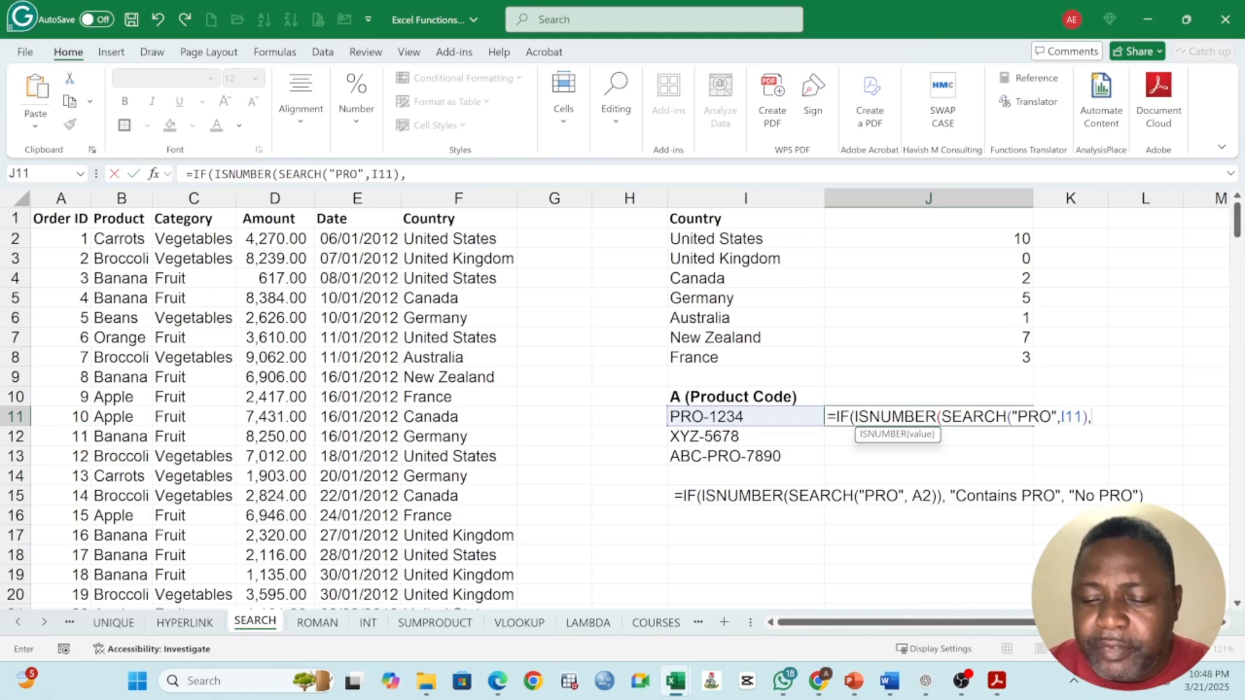
key("BackSpace")
key("BackSpace")
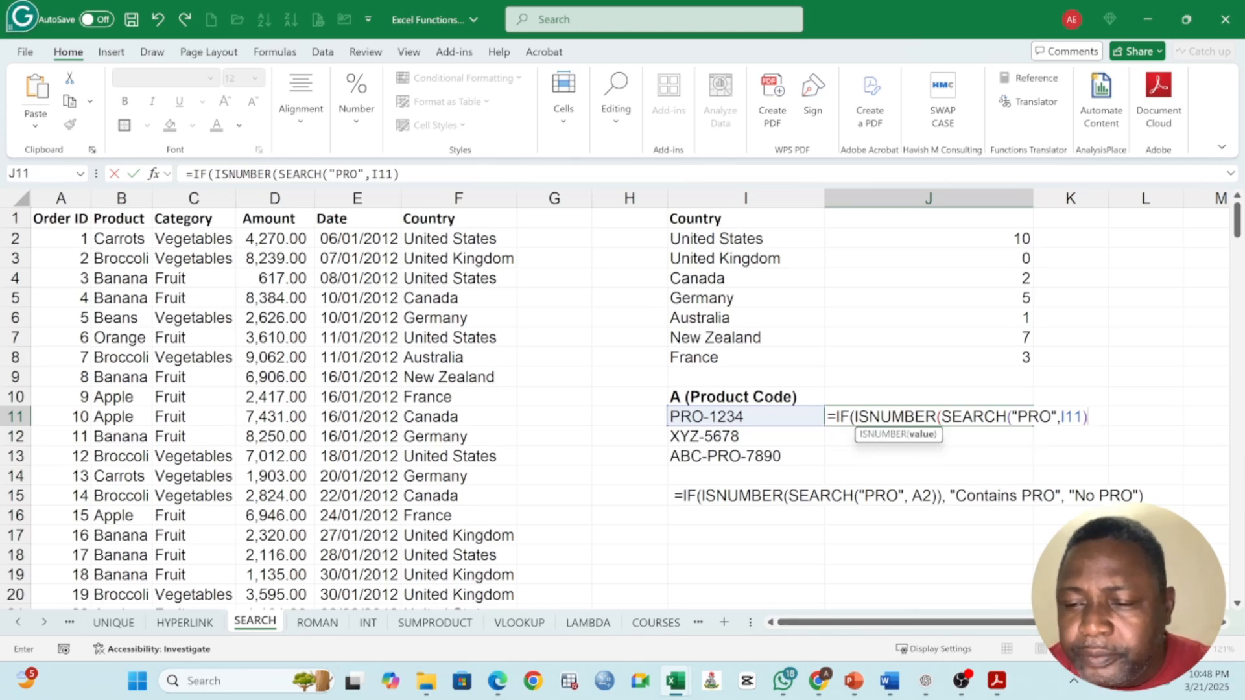
type("),\"c")
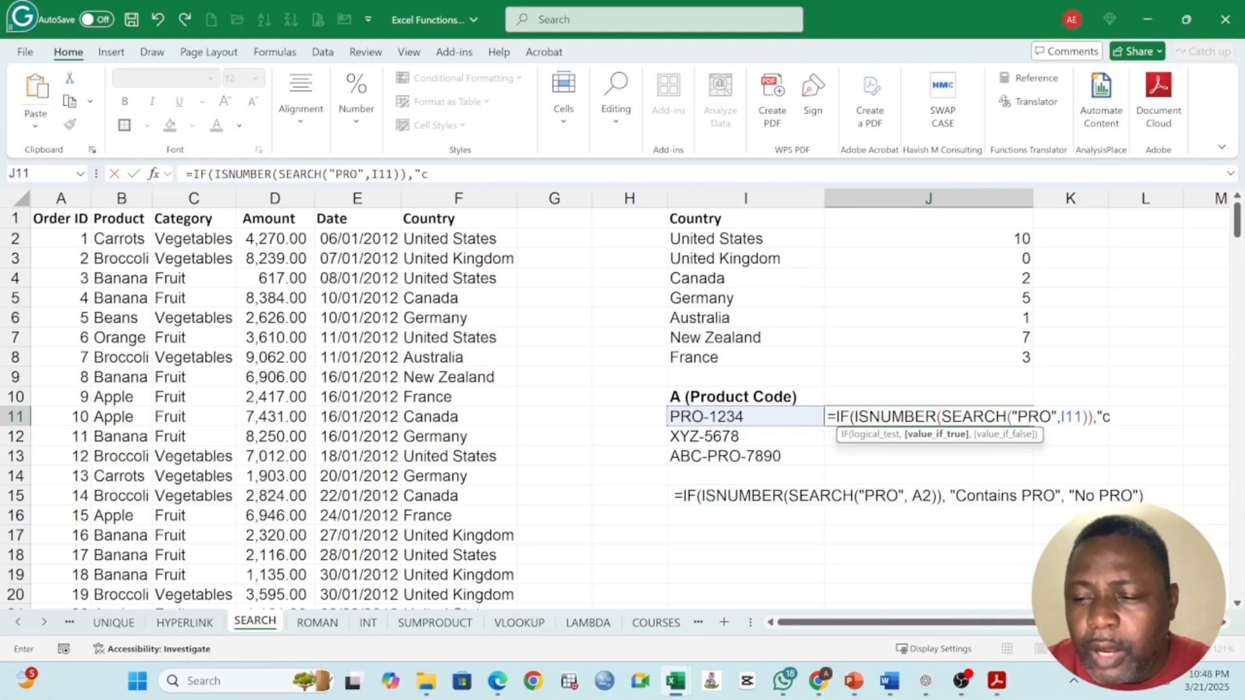
Step: Enter "Contains PRO" as the value if true in J11's IF formula
type("O")
key("BackSpace")
type("Con")
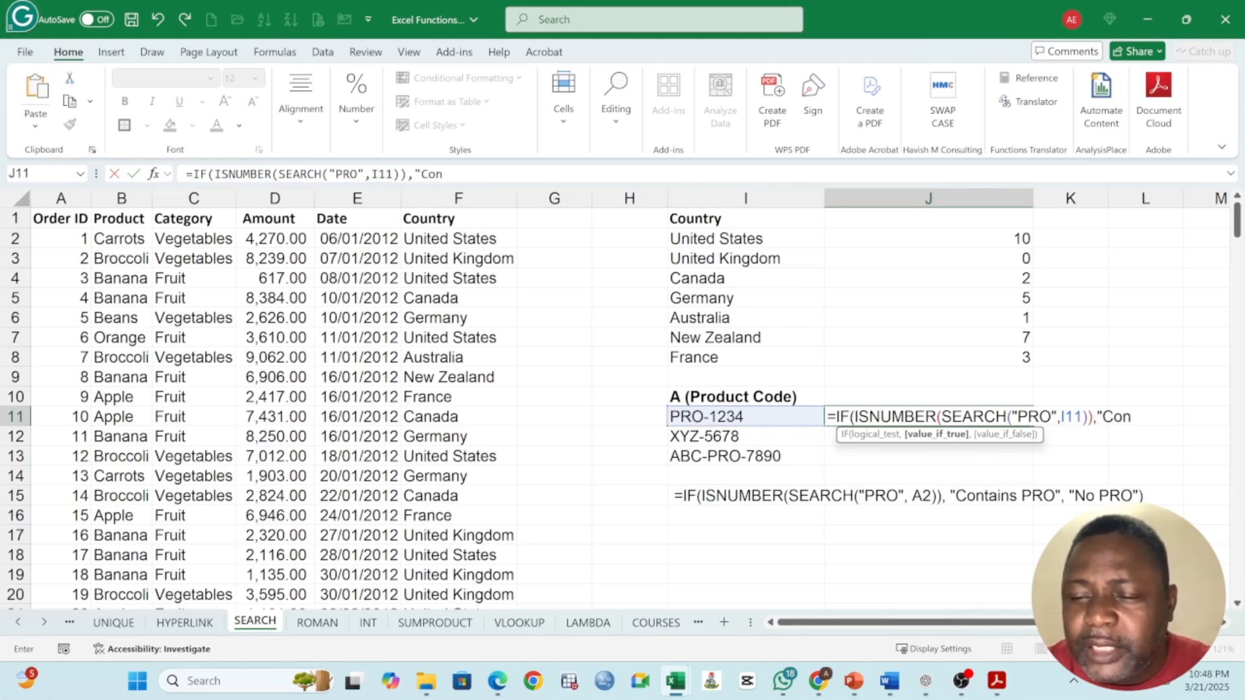
type("tain")
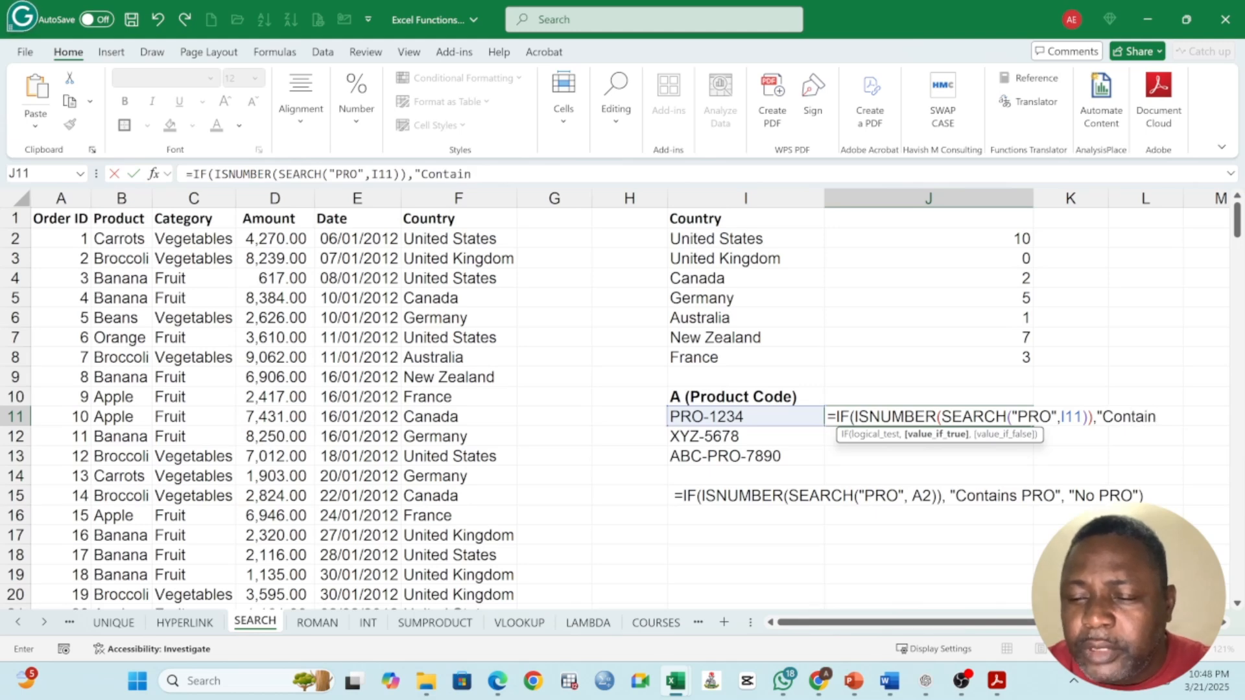
type("s PRO")
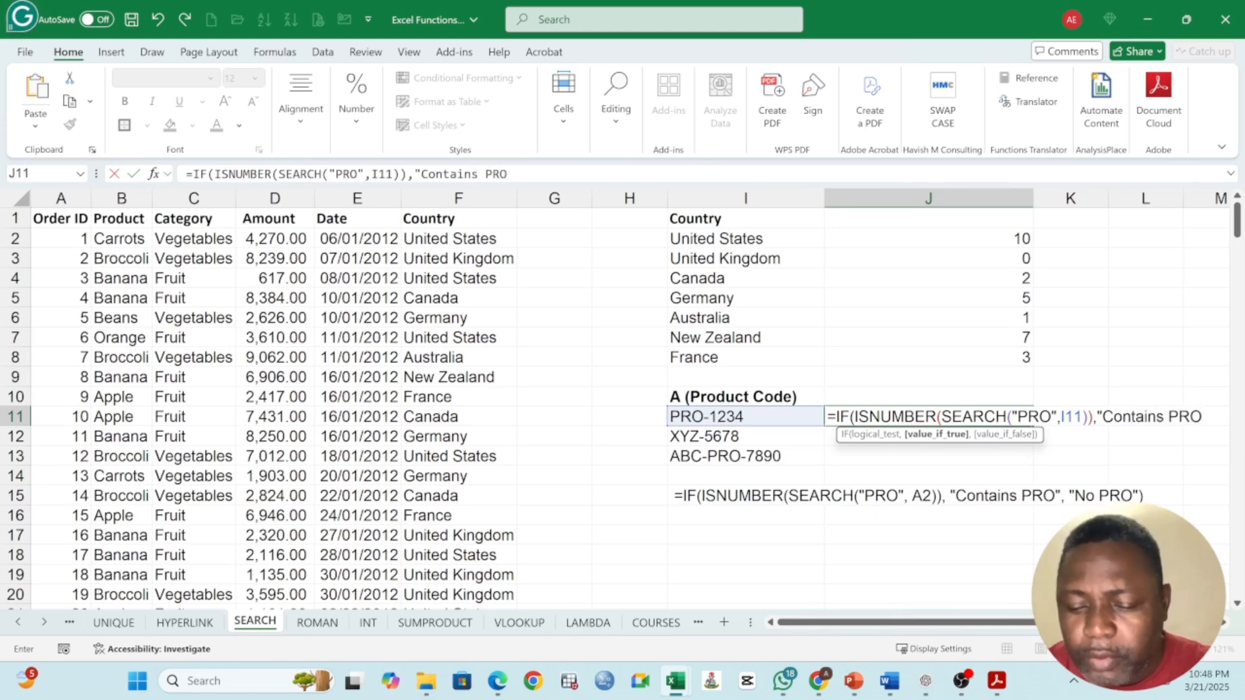
type("\",")
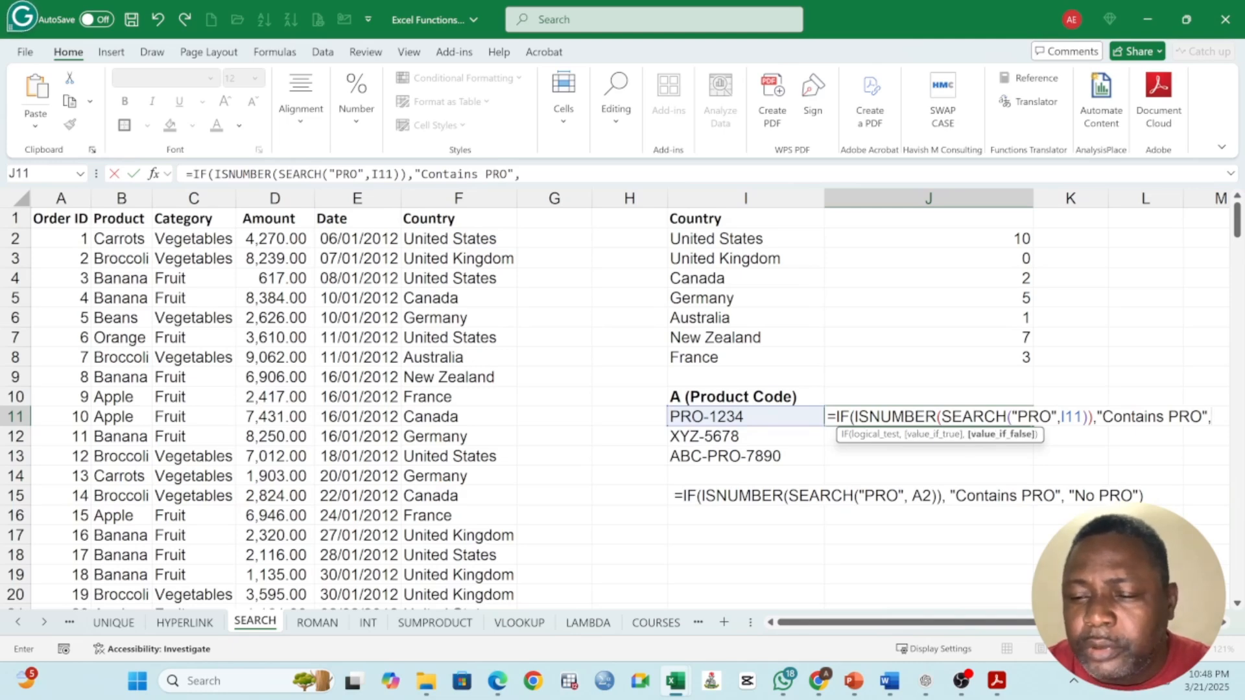
type("\"No Pr")
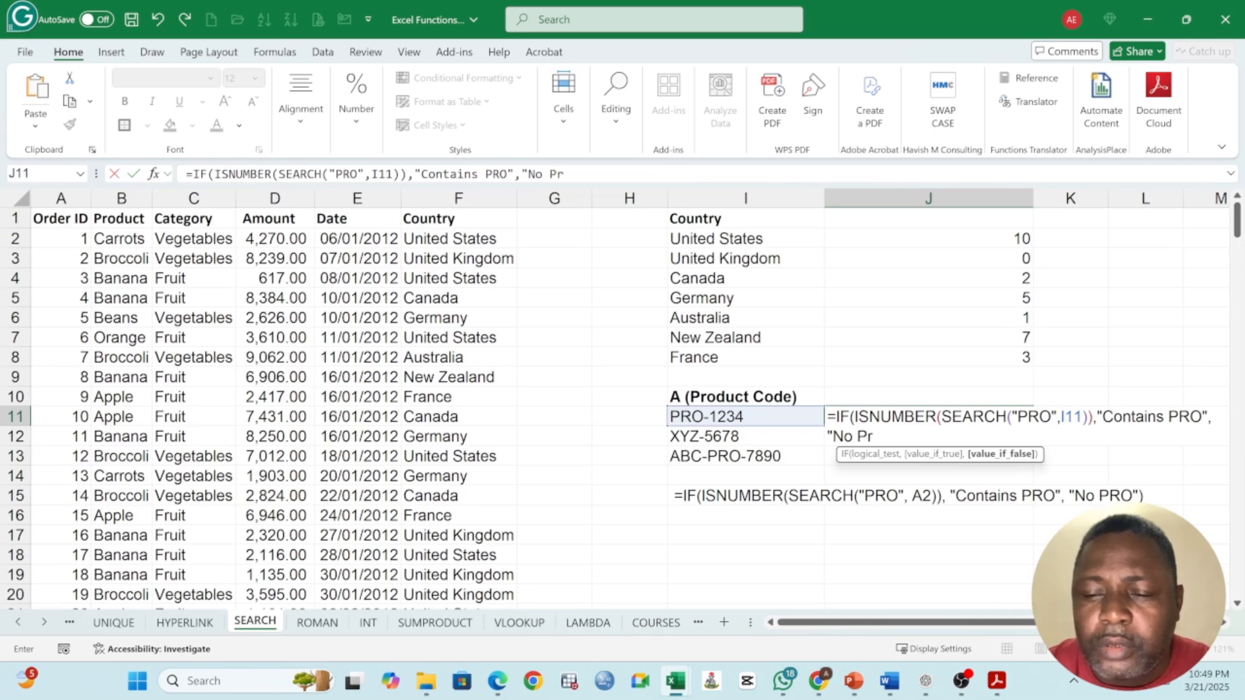
Step: Enter "No PRO" as the value if false in J11's IF formula and close its final parenthesis
key("BackSpace")
type("RO\"")
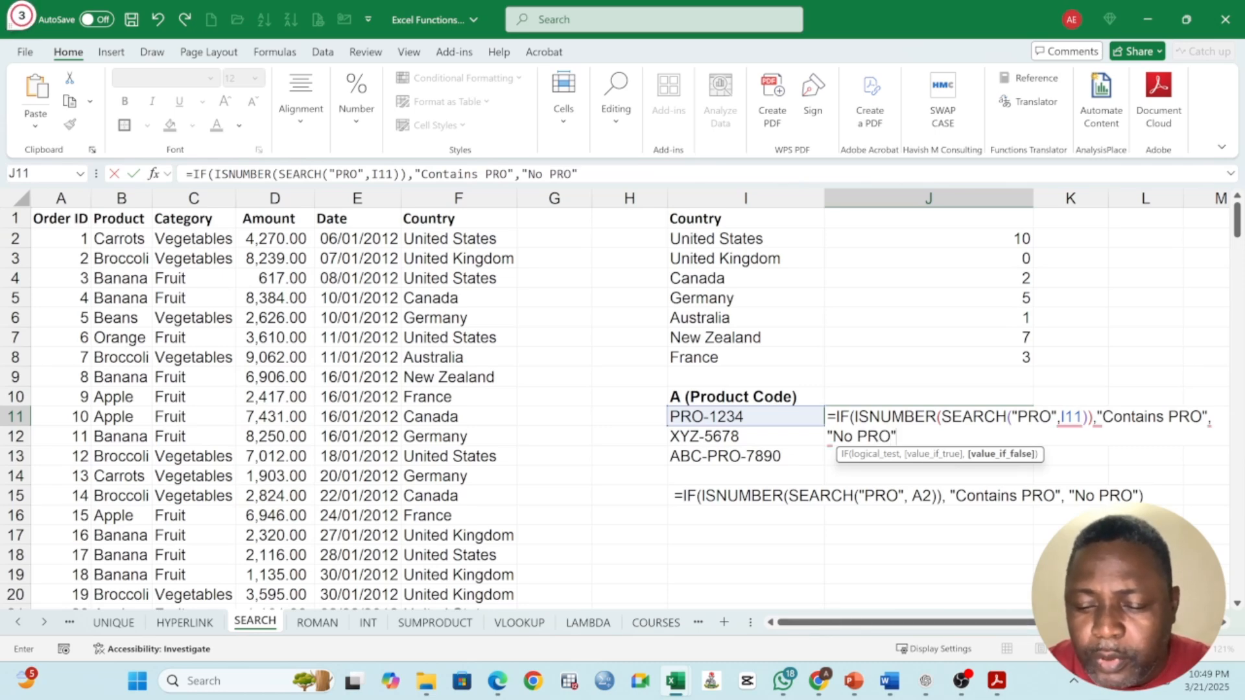
type(")")
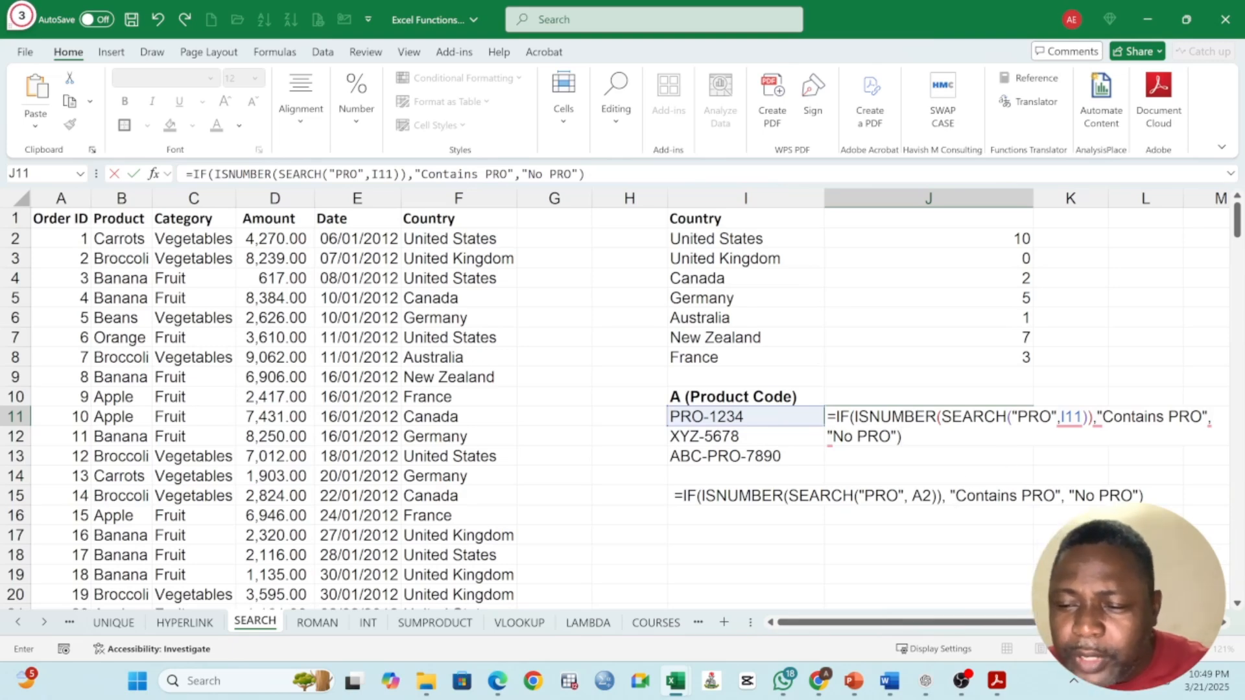
Step: Examine the ISNUMBER and SEARCH function names within J11's formula while it is open for editing
key("F2")
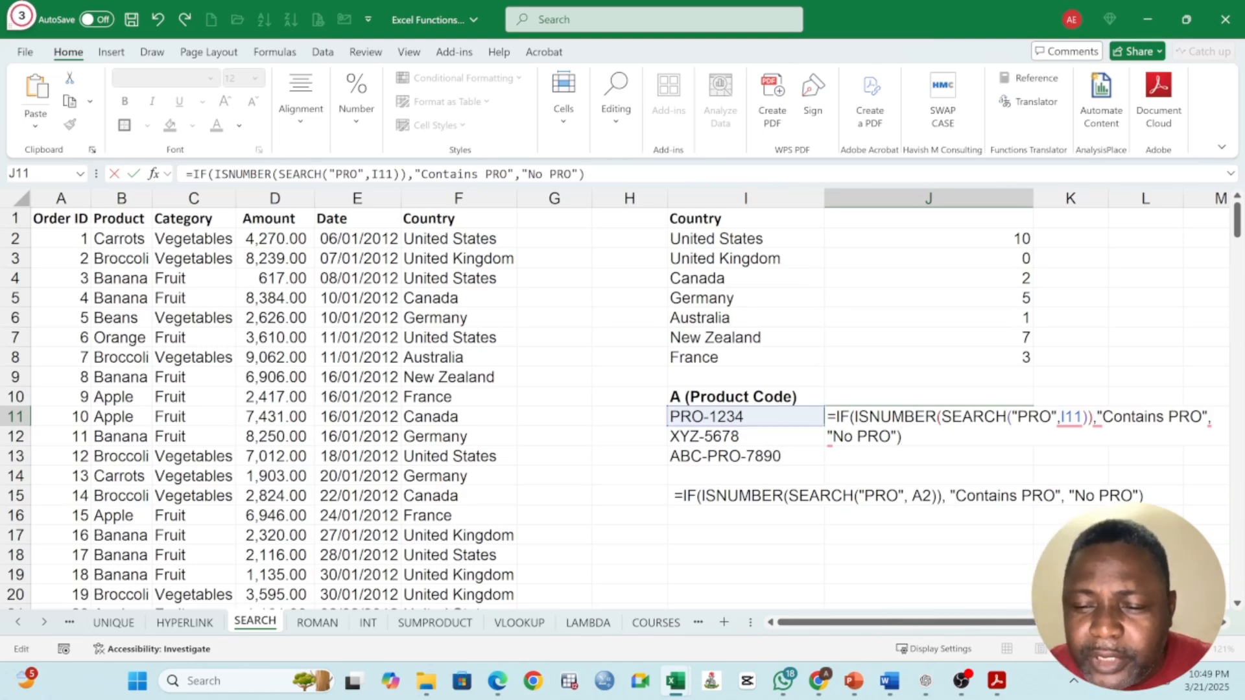
left_click_drag(855, 417, 937, 417)
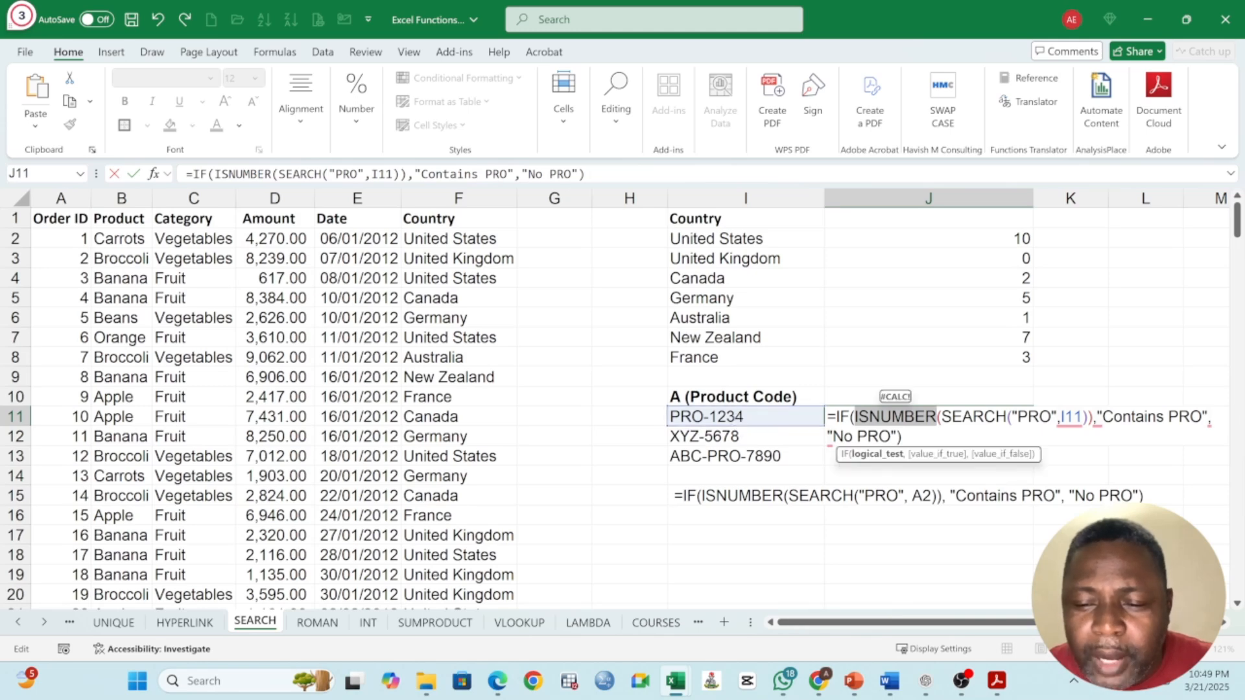
key("Right")
key("Right")
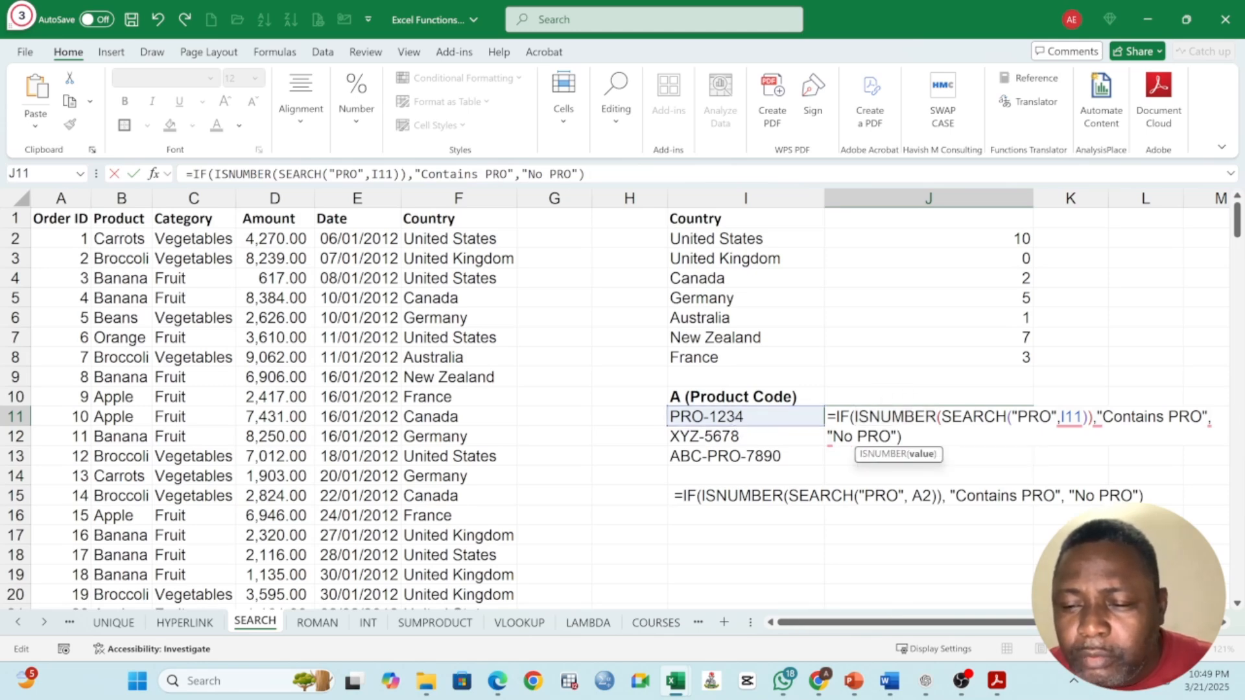
key("shift+Right")
key("shift+Right")
key("shift+Right")
key("shift+Right")
key("shift+Right")
key("shift+Right")
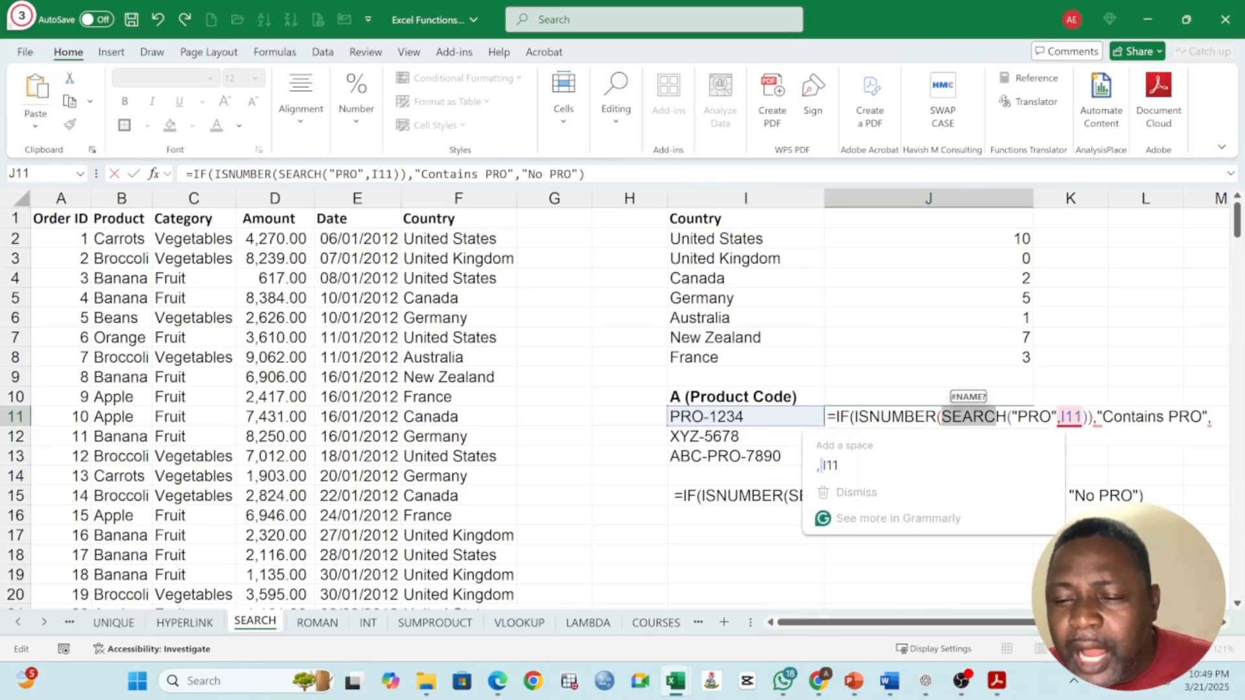
Step: Accept the Grammarly suggestions to add a space before I11 and before "Contains PRO" in J11's formula
left_click(1071, 417)
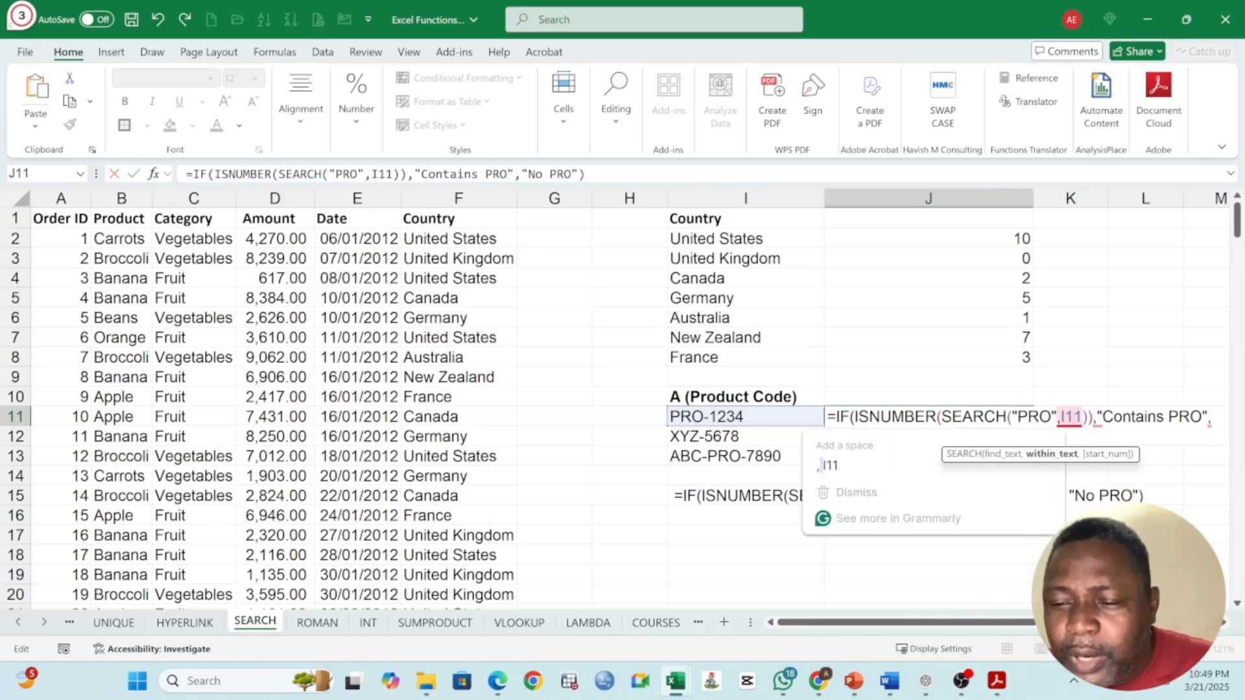
left_click(875, 473)
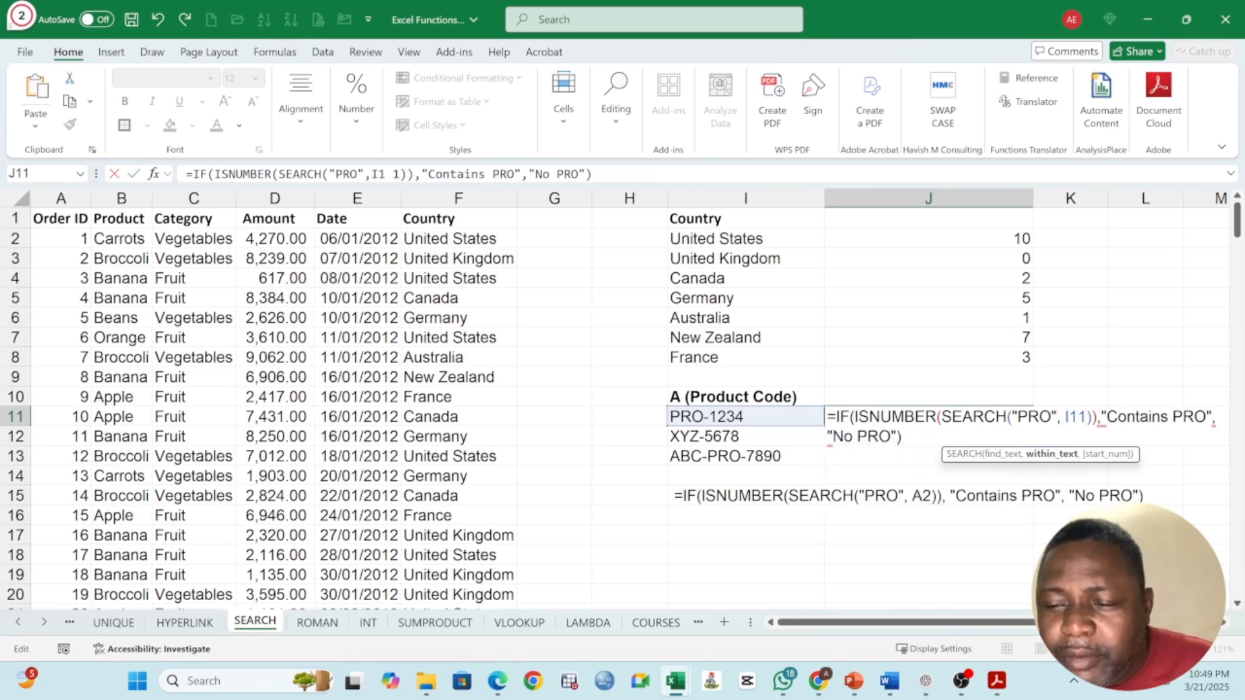
mouse_move(1102, 418)
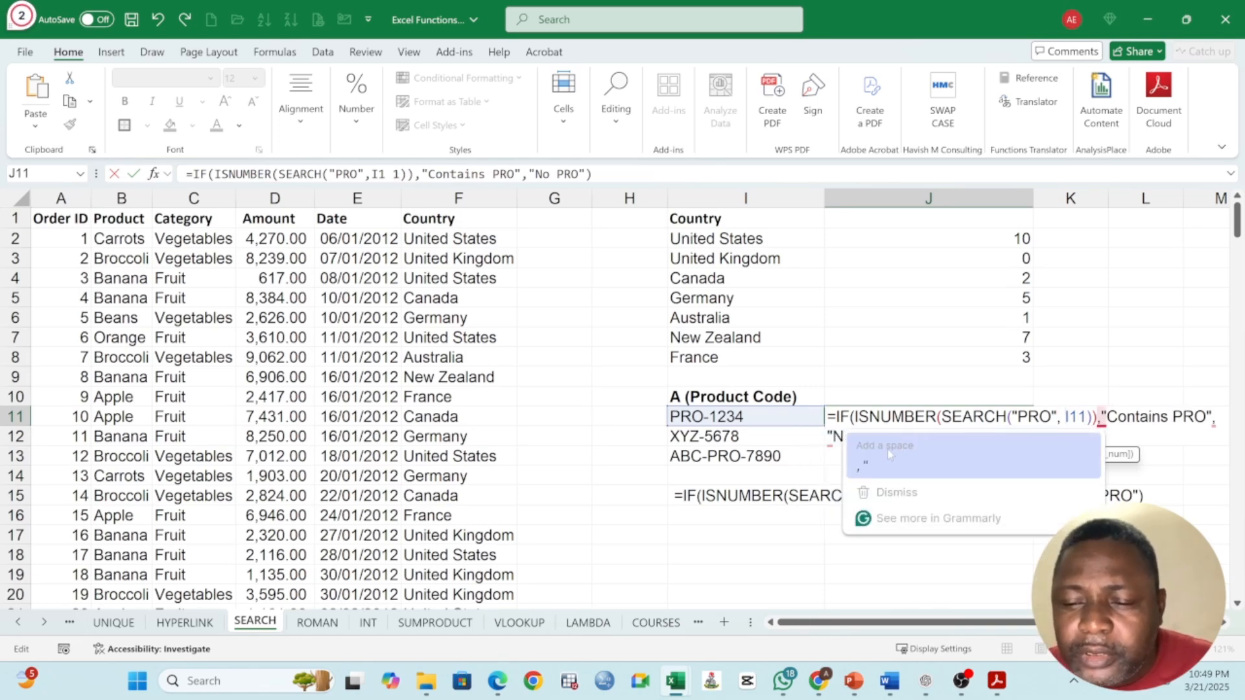
left_click(888, 462)
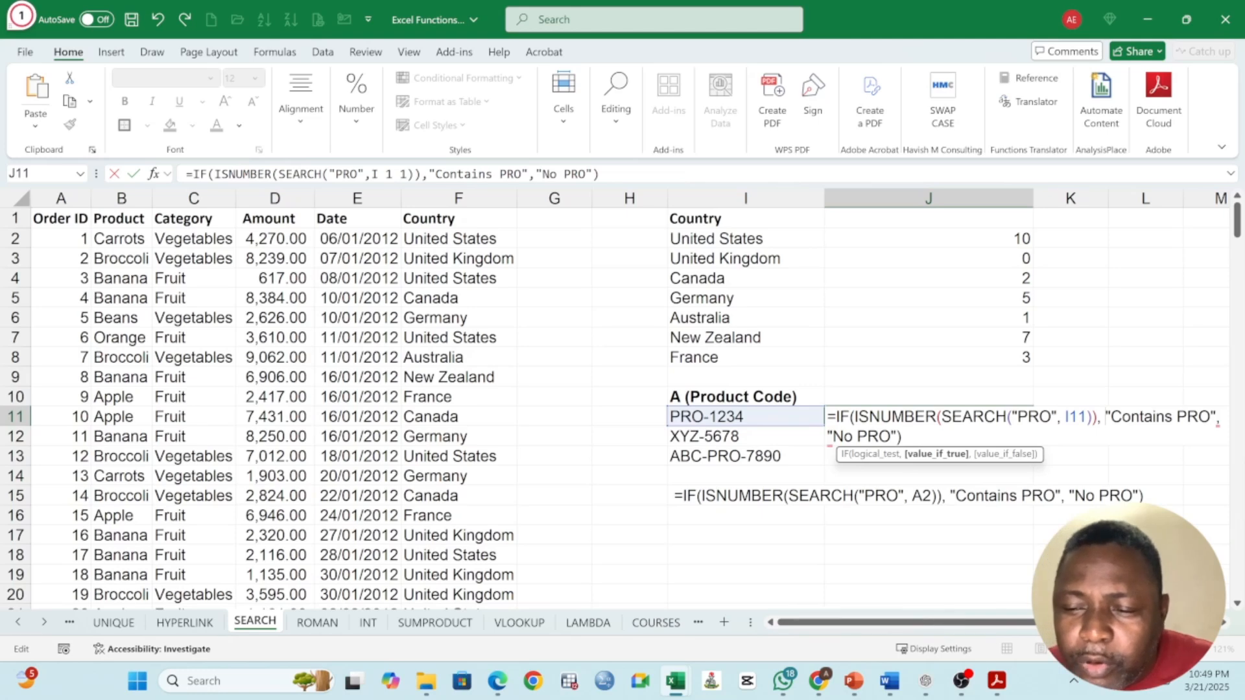
Step: Inspect the nested SEARCH part, the full ISNUMBER logical test and the two result texts in J11's formula
left_click_drag(937, 418, 1096, 417)
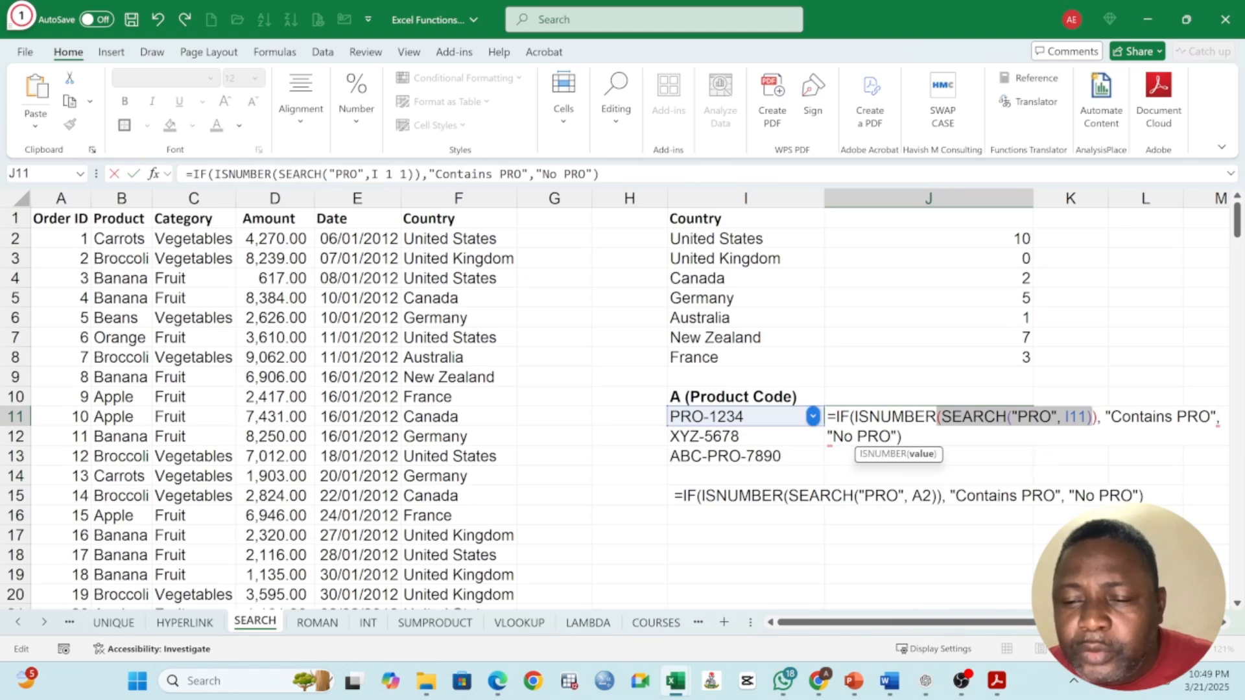
left_click_drag(855, 417, 1098, 417)
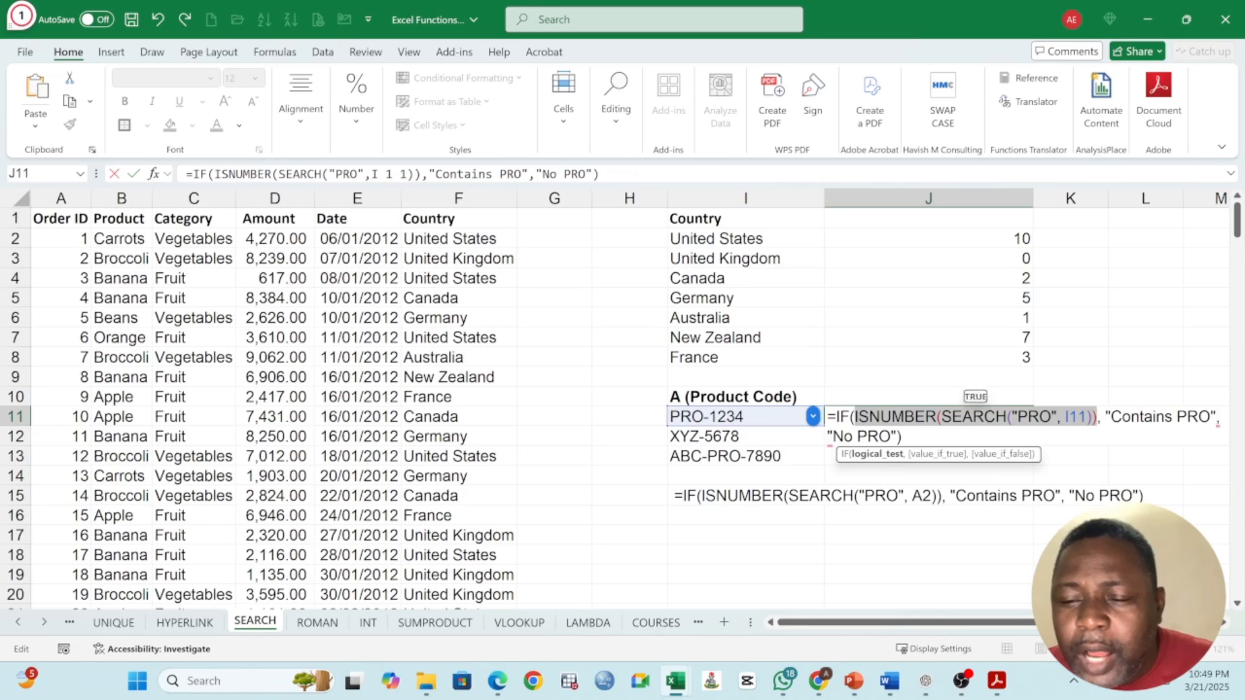
left_click(974, 417)
left_click_drag(936, 417, 1097, 417)
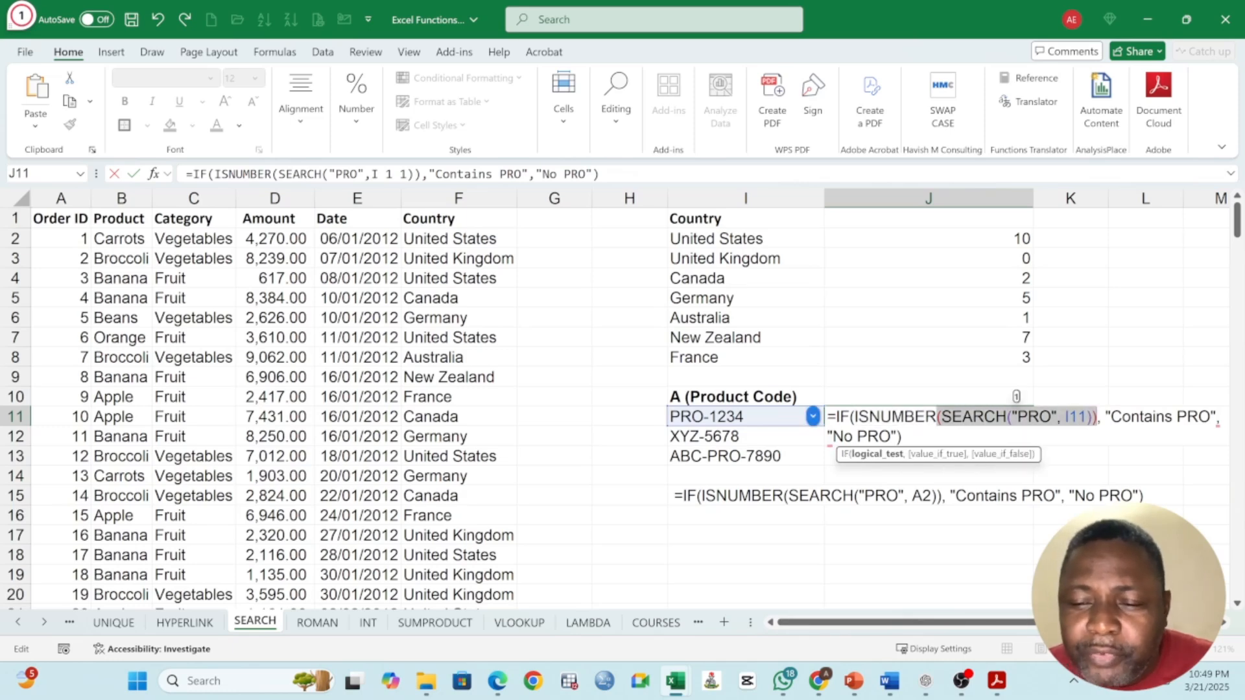
left_click_drag(850, 417, 901, 437)
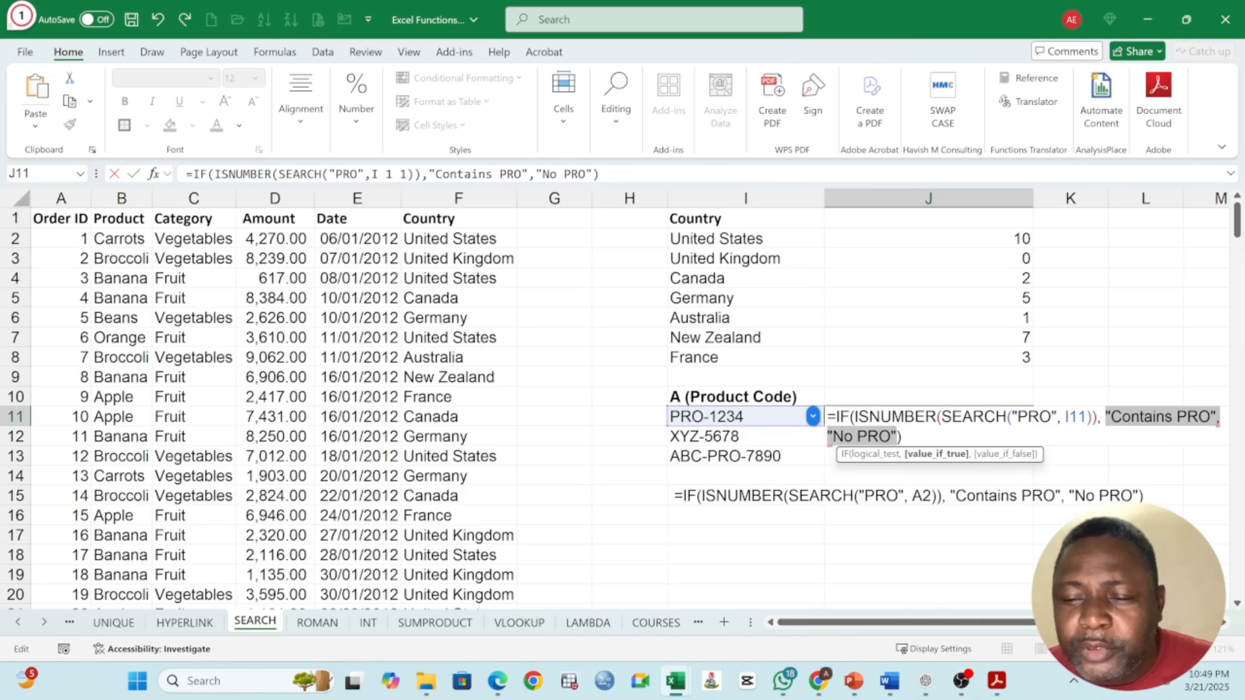
Step: Commit the IF formula in J11 and fill it down through J13 for the remaining product codes
left_click(904, 436)
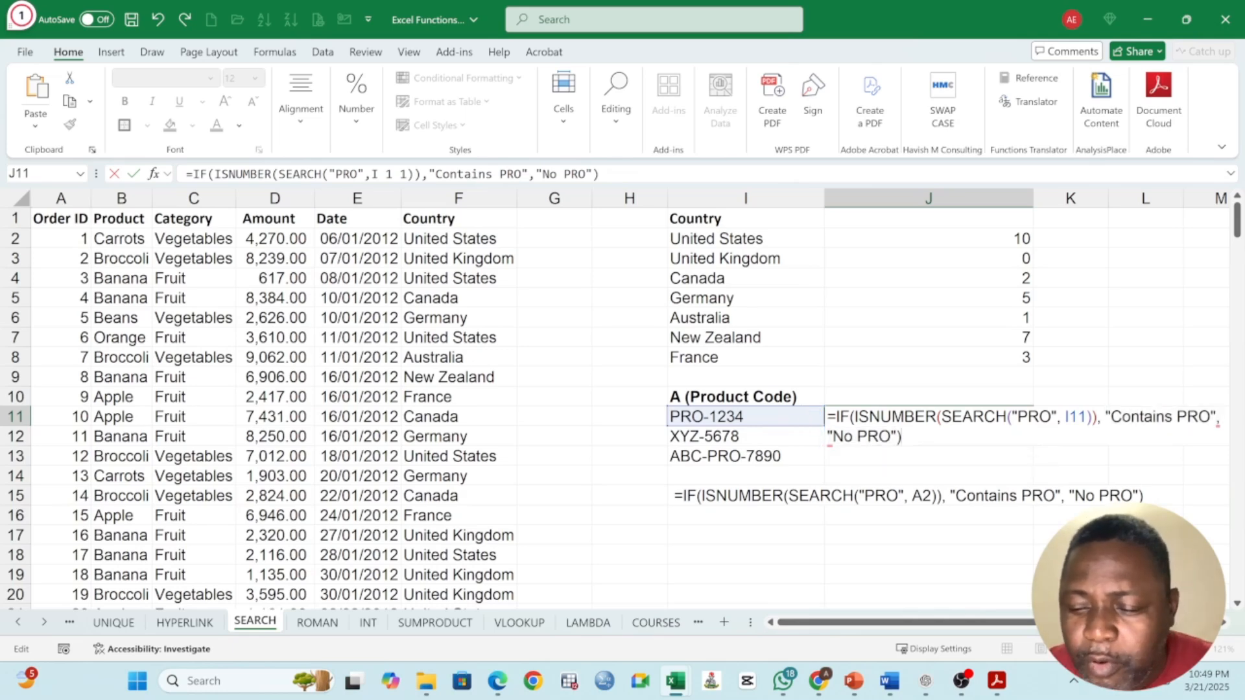
key("Return")
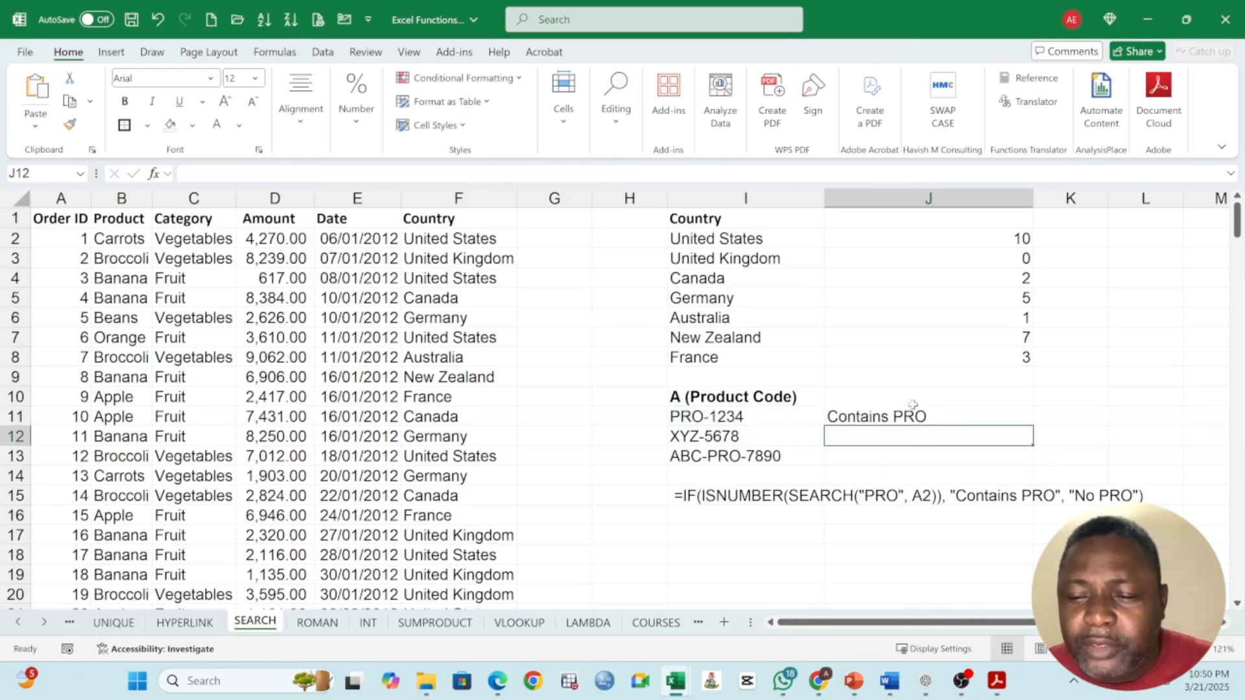
left_click(913, 405)
left_click(945, 423)
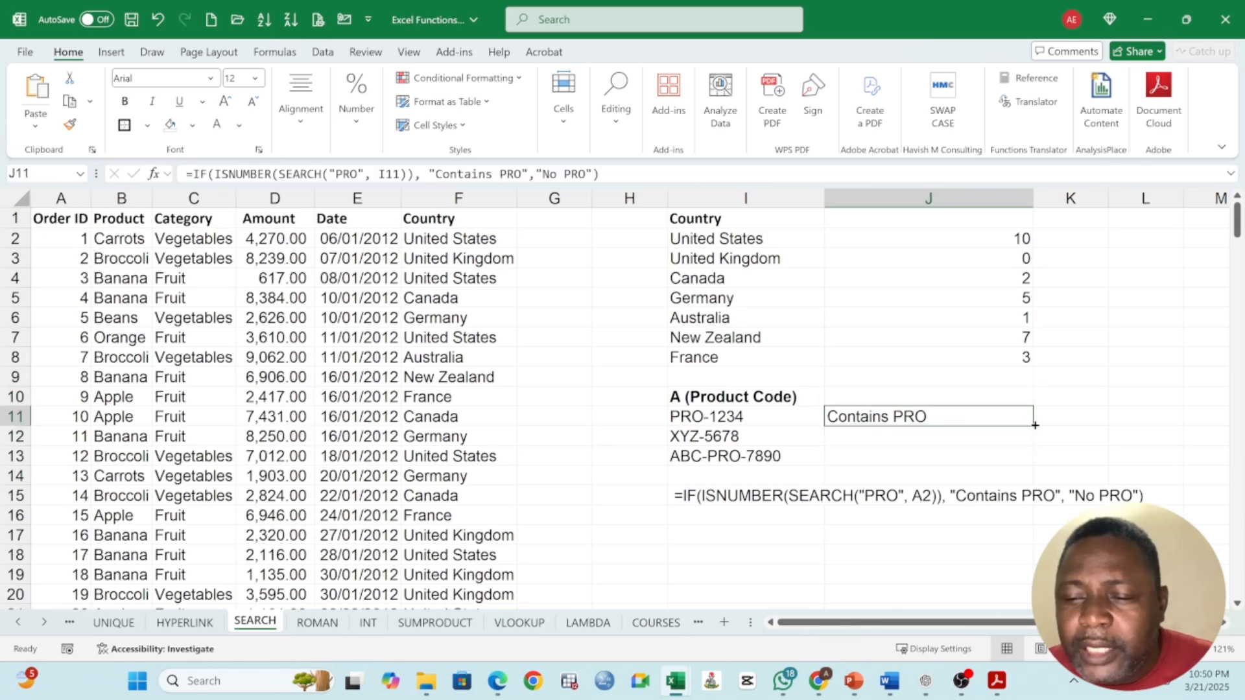
left_click_drag(1036, 425, 1031, 463)
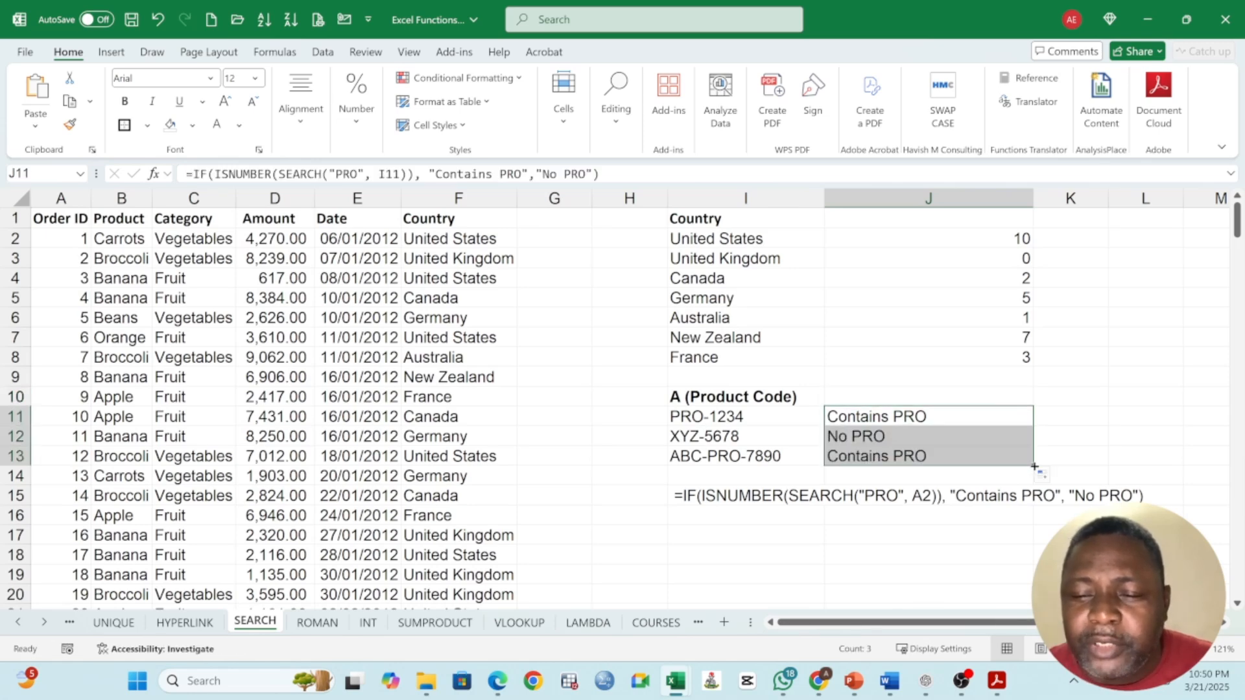
Step: Compare the formula results in J11:J13 with the product codes in I11:I13
left_click(875, 456)
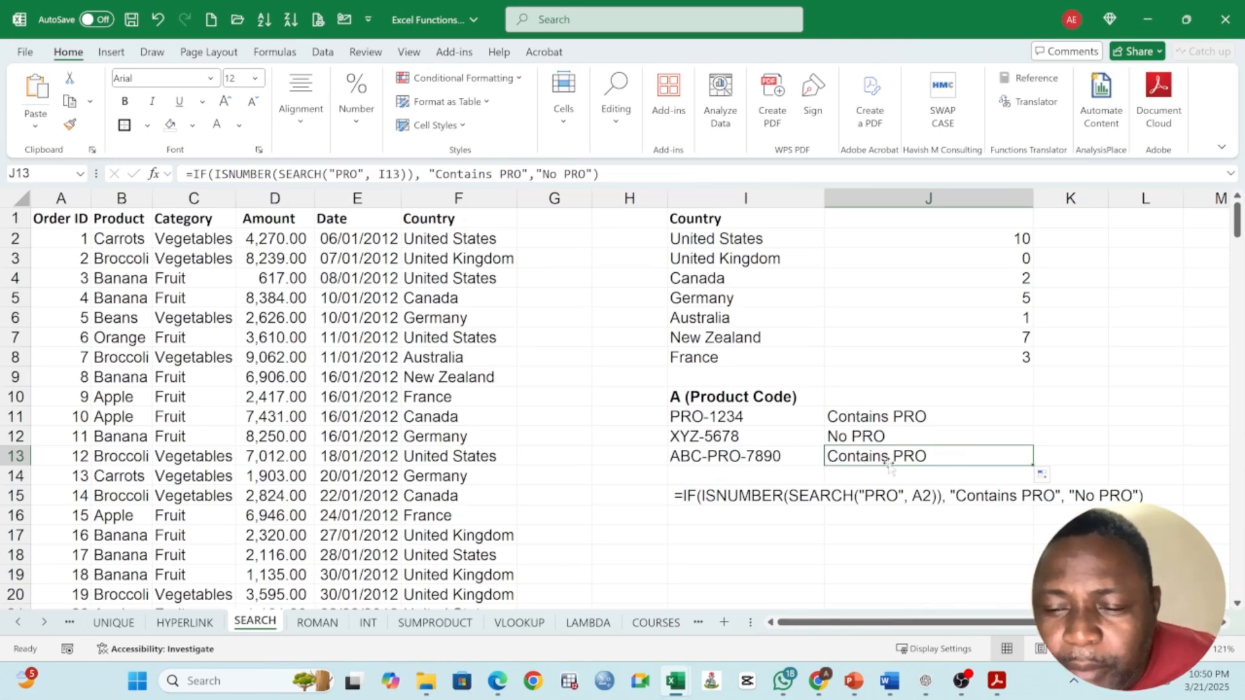
left_click(861, 439)
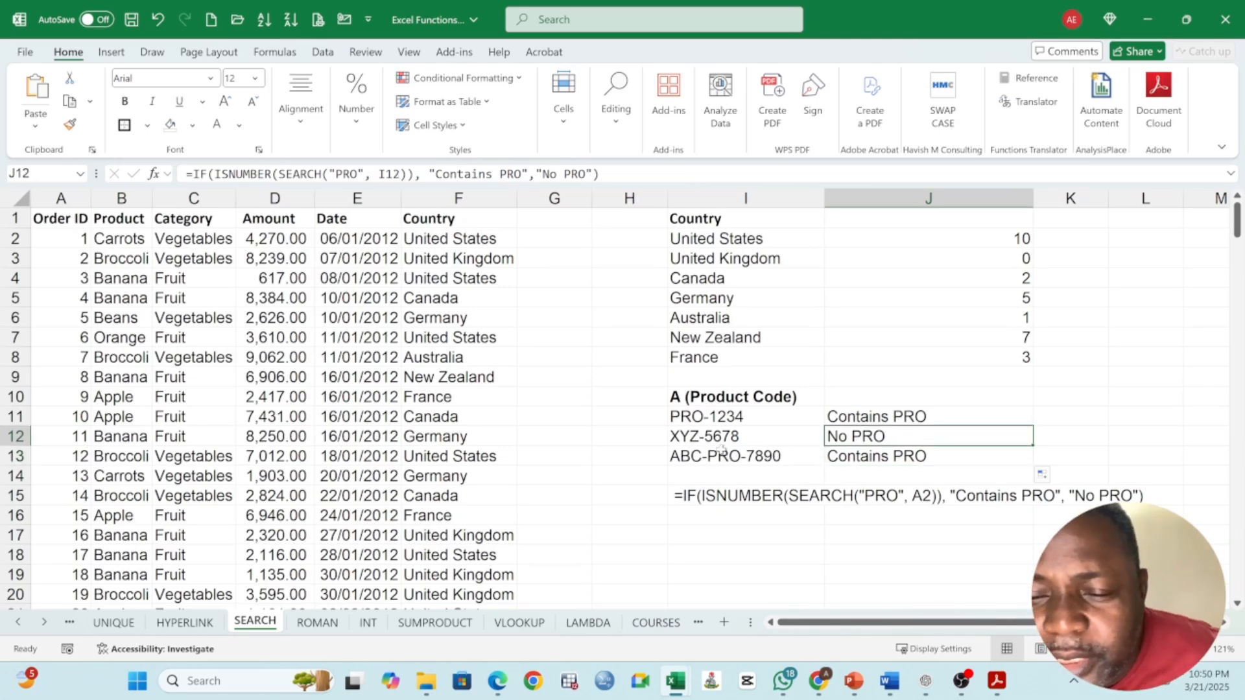
left_click(719, 439)
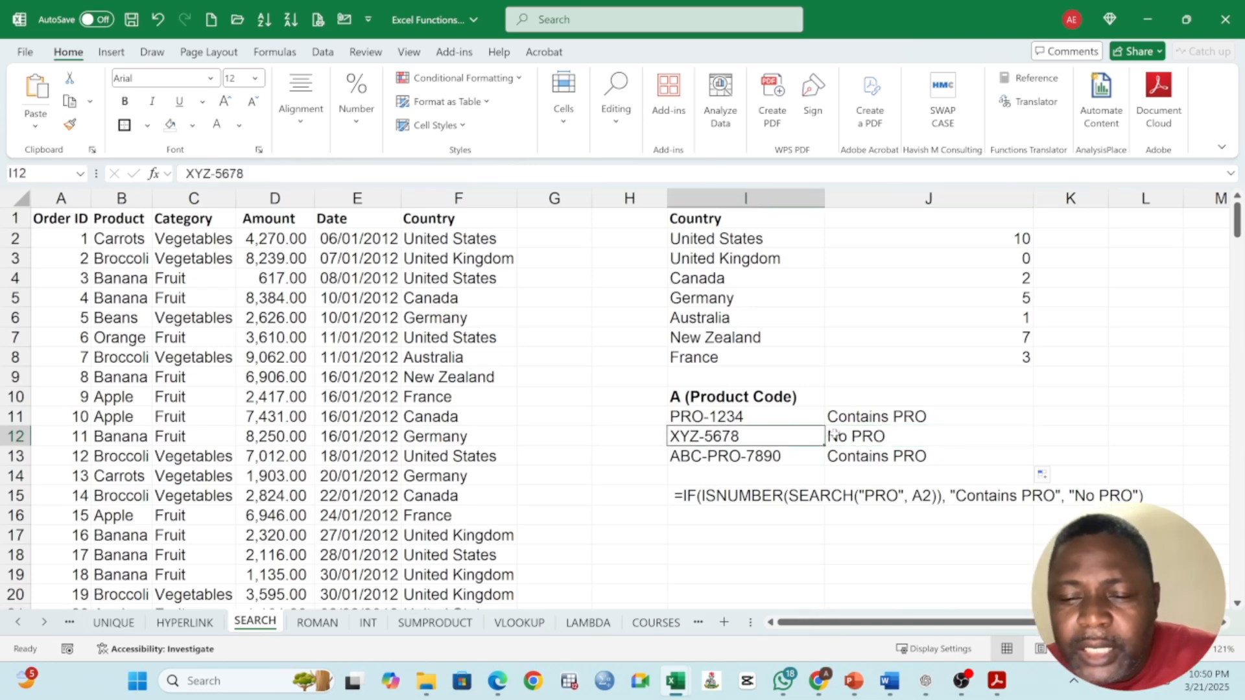
left_click(855, 434)
left_click(913, 415)
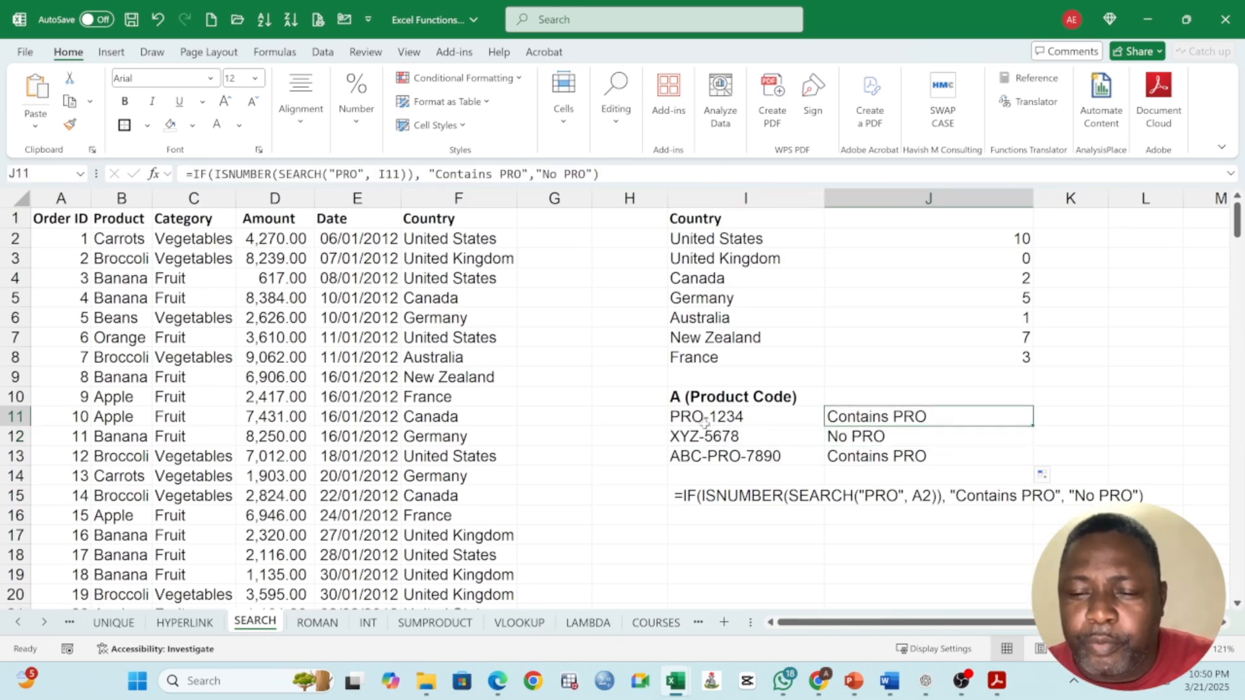
left_click(706, 421)
left_click(730, 440)
left_click(749, 461)
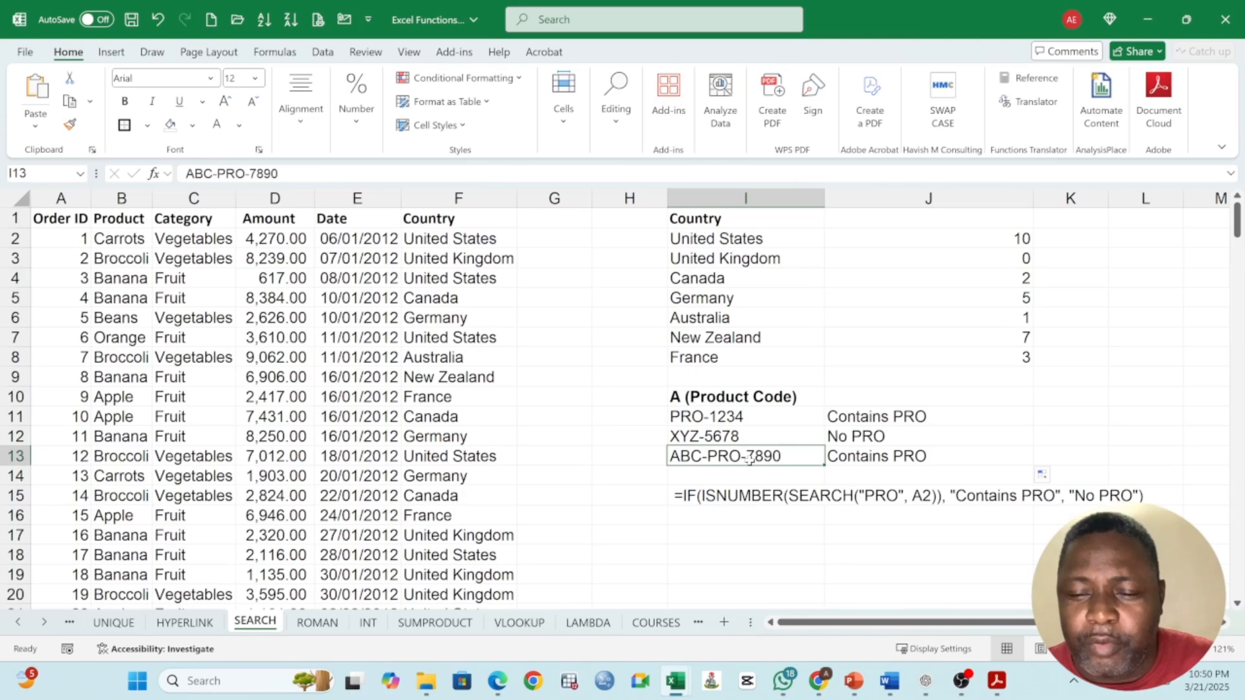
left_click(851, 439)
left_click(885, 418)
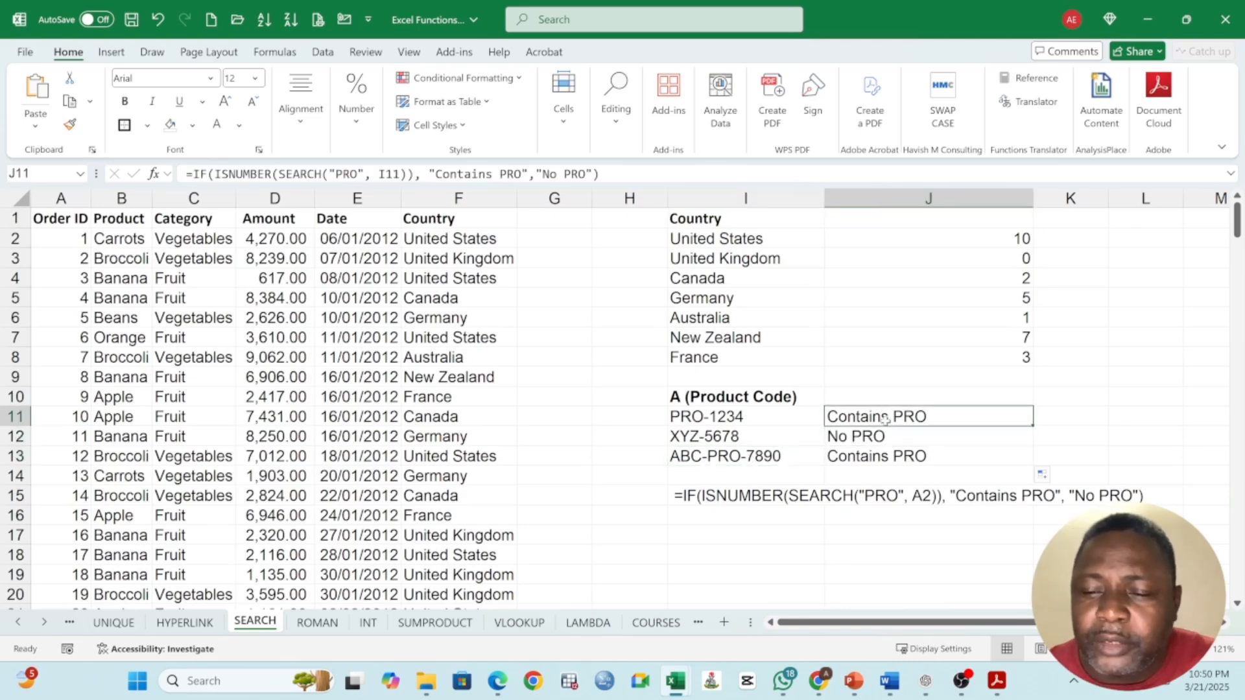
left_click(693, 397)
left_click(720, 422)
left_click(864, 432)
left_click(861, 415)
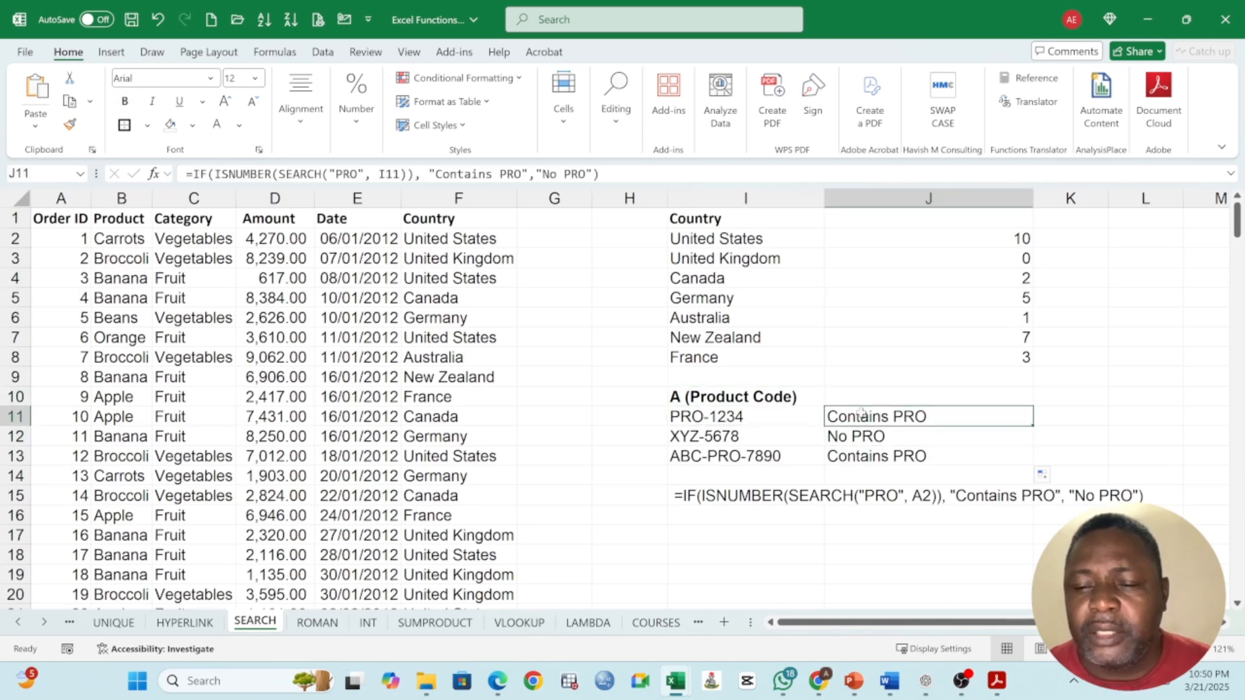